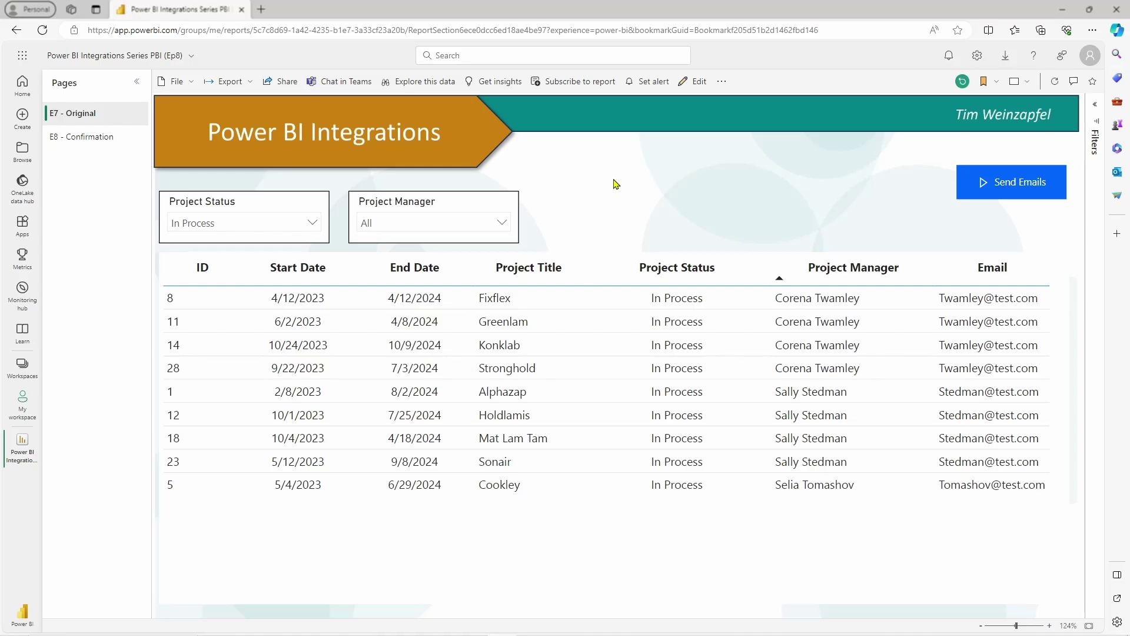
Step: Open the E8 - Confirmation page, bring up the Send Emails confirmation pop-up, and close it without sending
{"action": "left_click", "coordinate": [1003, 199]}
{"action": "left_click", "coordinate": [84, 141]}
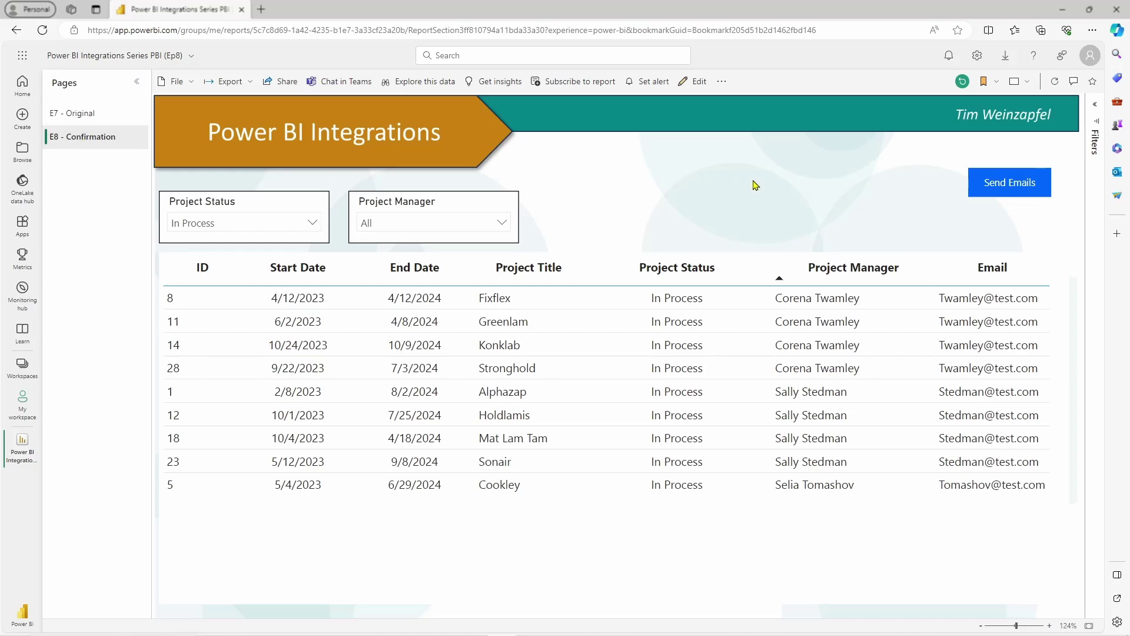
{"action": "left_click", "coordinate": [995, 188]}
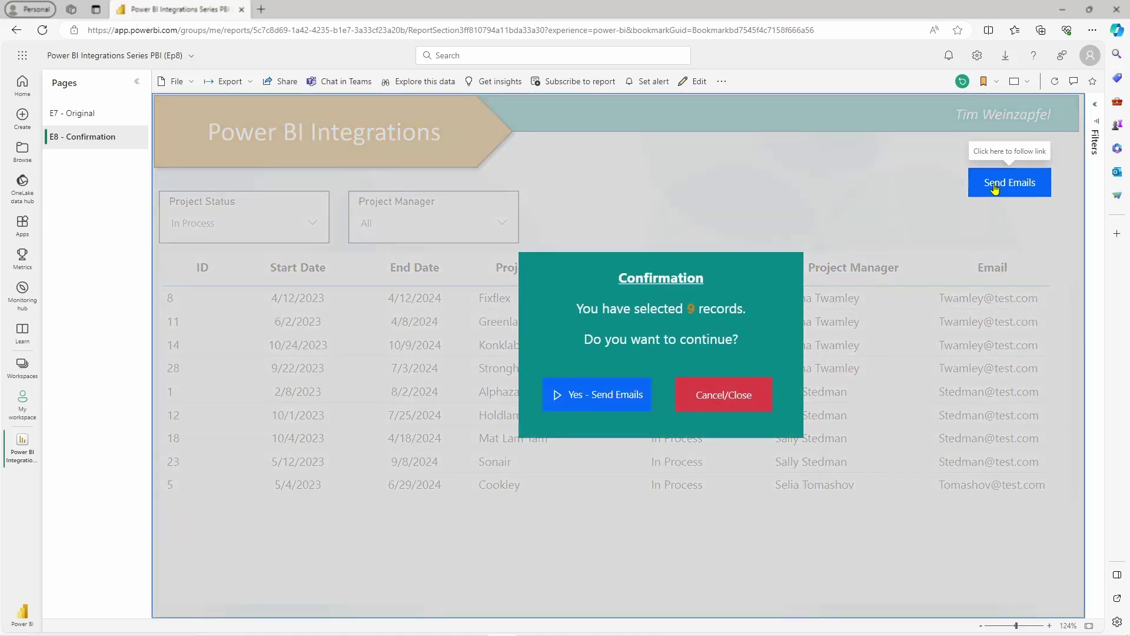
{"action": "left_click", "coordinate": [590, 397]}
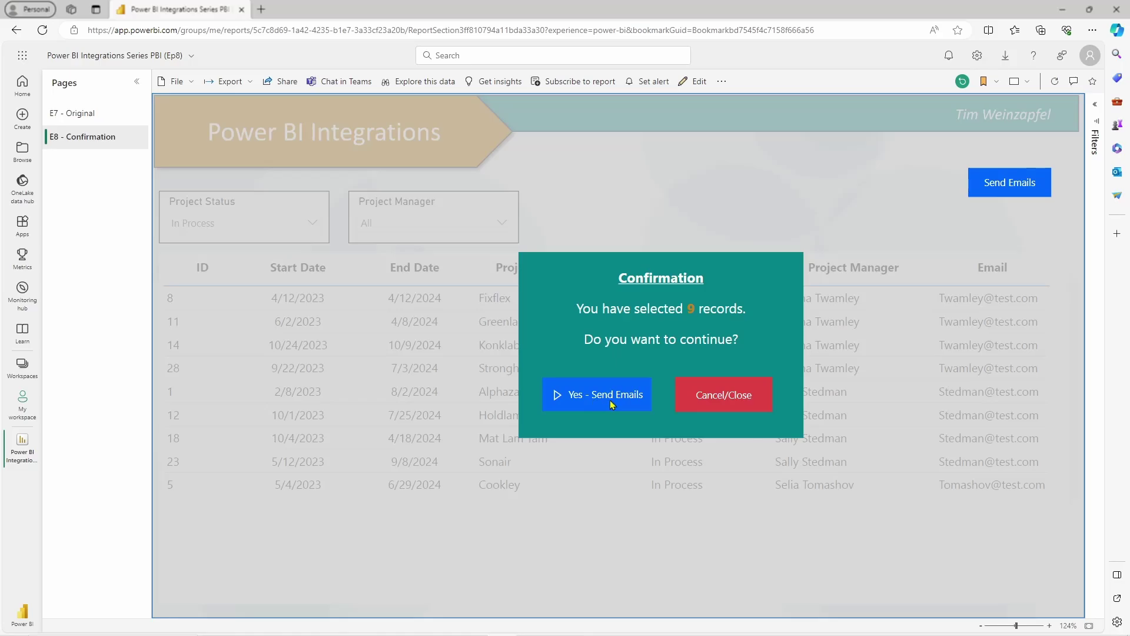
{"action": "left_click", "coordinate": [751, 398]}
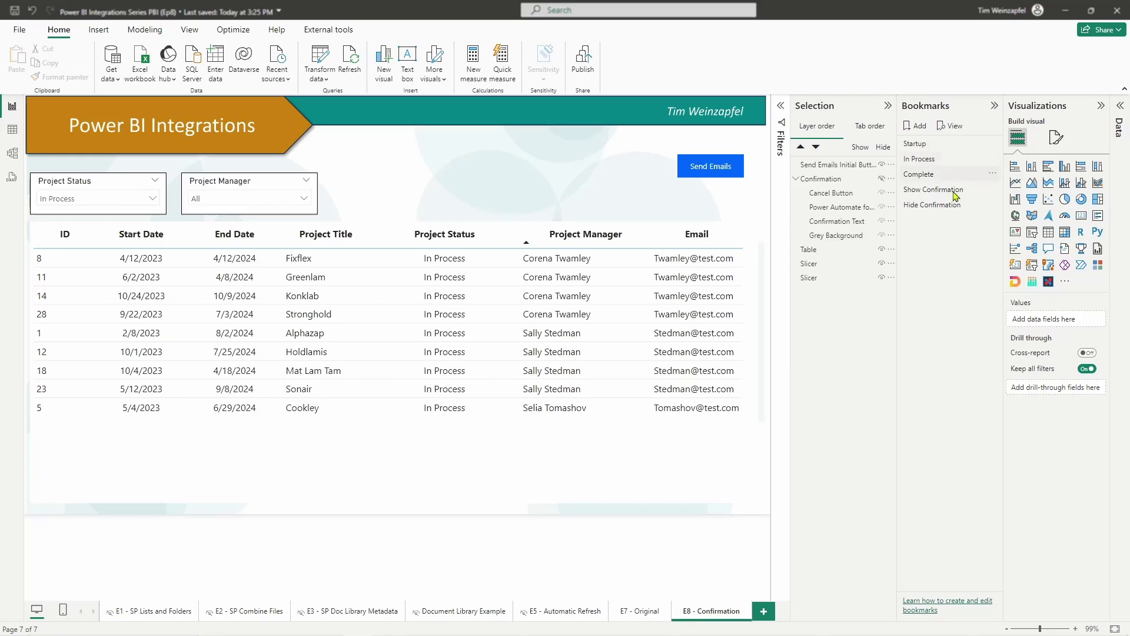
Step: In Power BI Desktop, compare the Send Emails button on E7 - Original with the one on E8 - Confirmation
{"action": "left_click", "coordinate": [644, 615]}
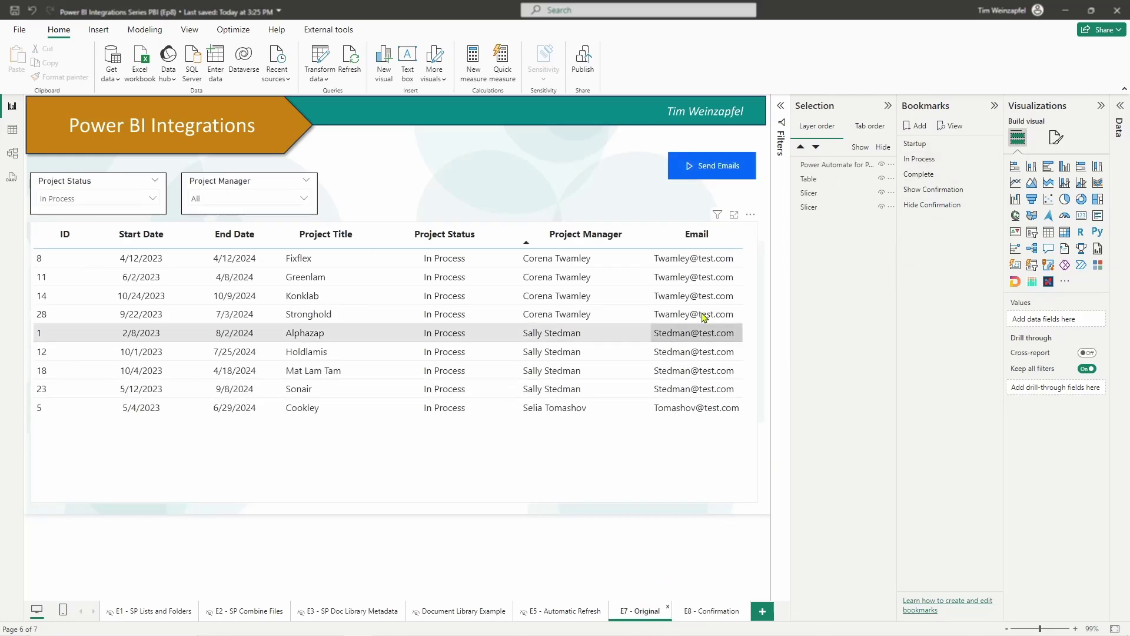
{"action": "left_click", "coordinate": [700, 179]}
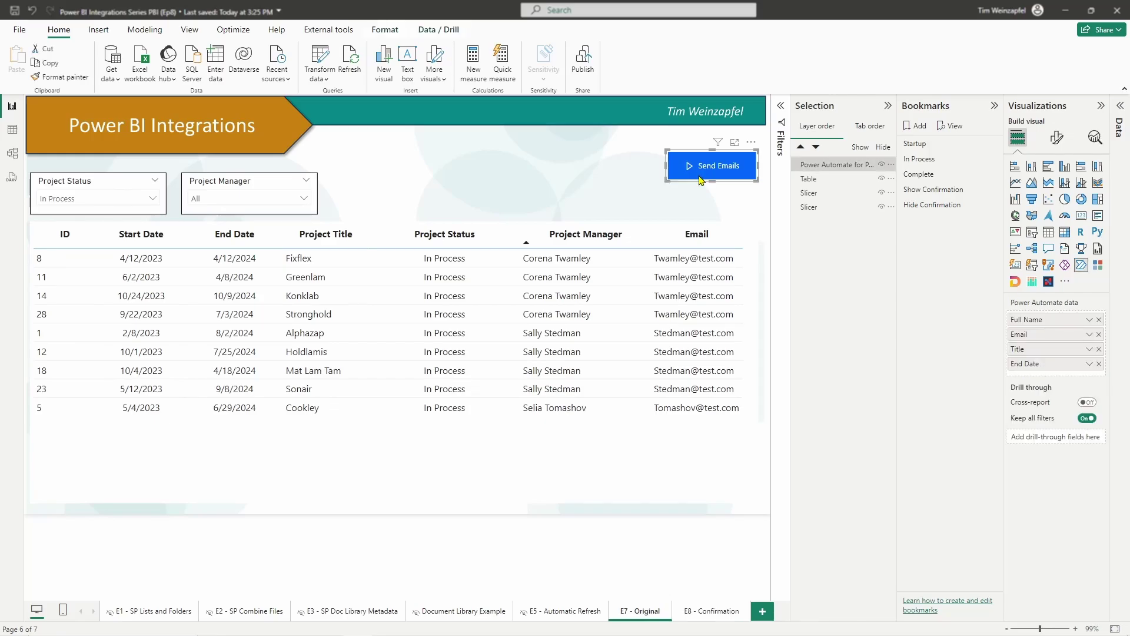
{"action": "left_click", "coordinate": [719, 615]}
{"action": "left_click", "coordinate": [686, 177]}
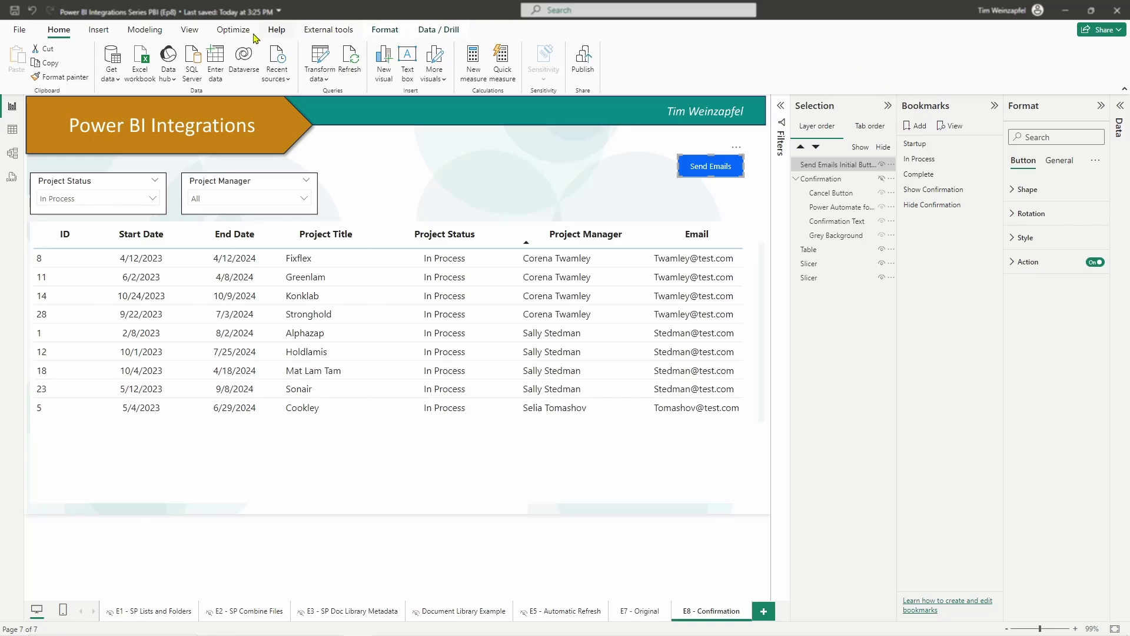
Step: Show the Confirmation group, then hide its Cancel Button, Power Automate visual and Confirmation Text, leaving only the Grey Background
{"action": "left_click", "coordinate": [189, 30]}
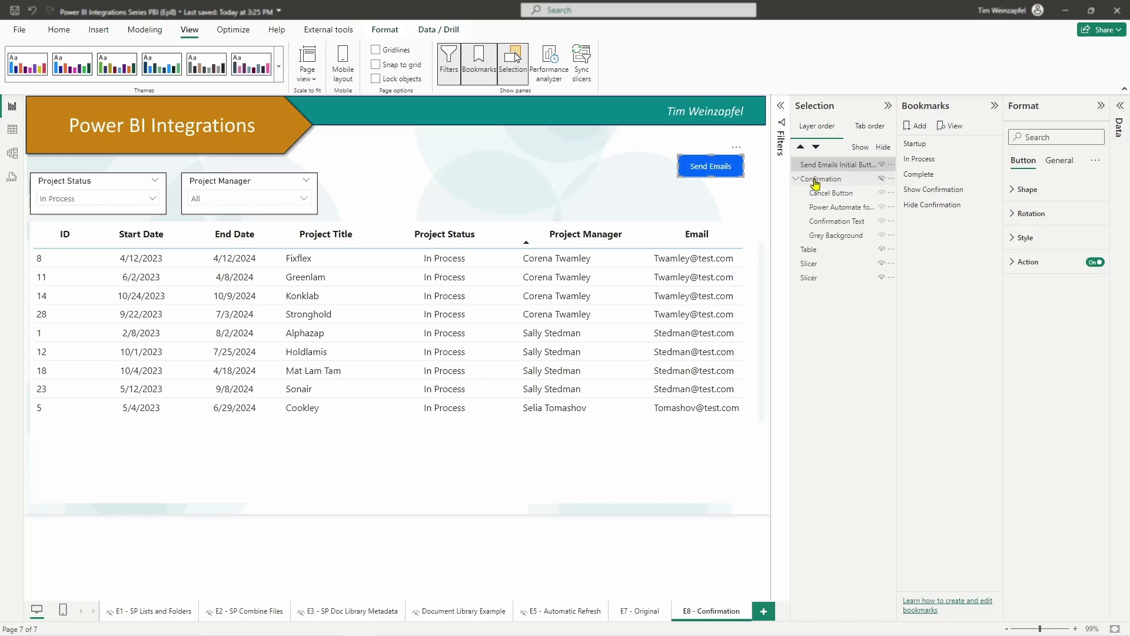
{"action": "left_click", "coordinate": [881, 179]}
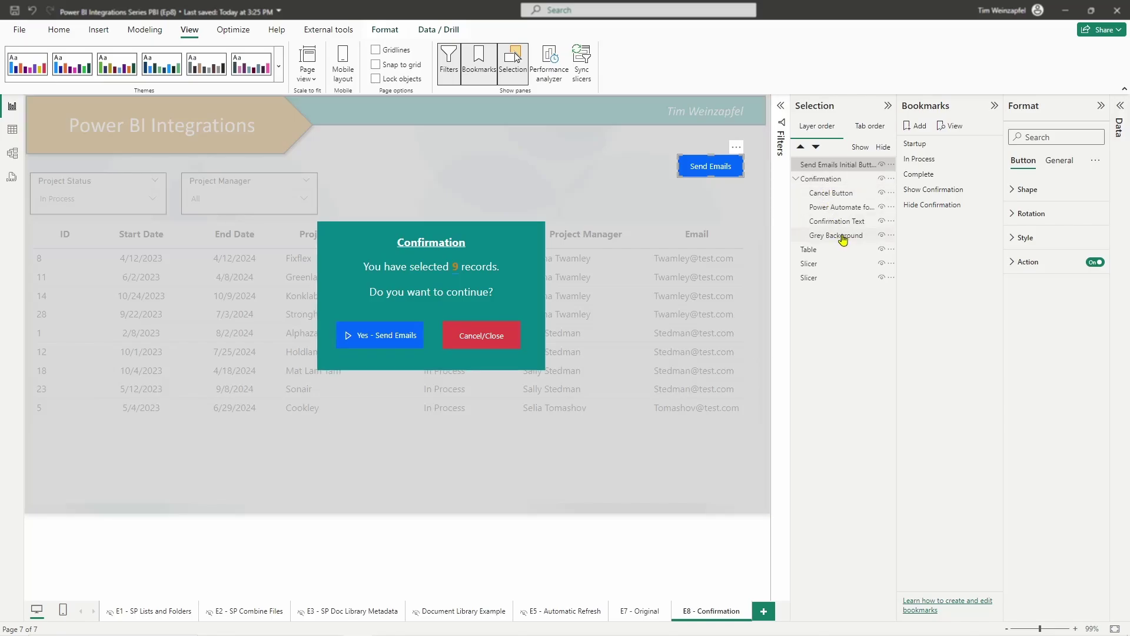
{"action": "left_click", "coordinate": [881, 193]}
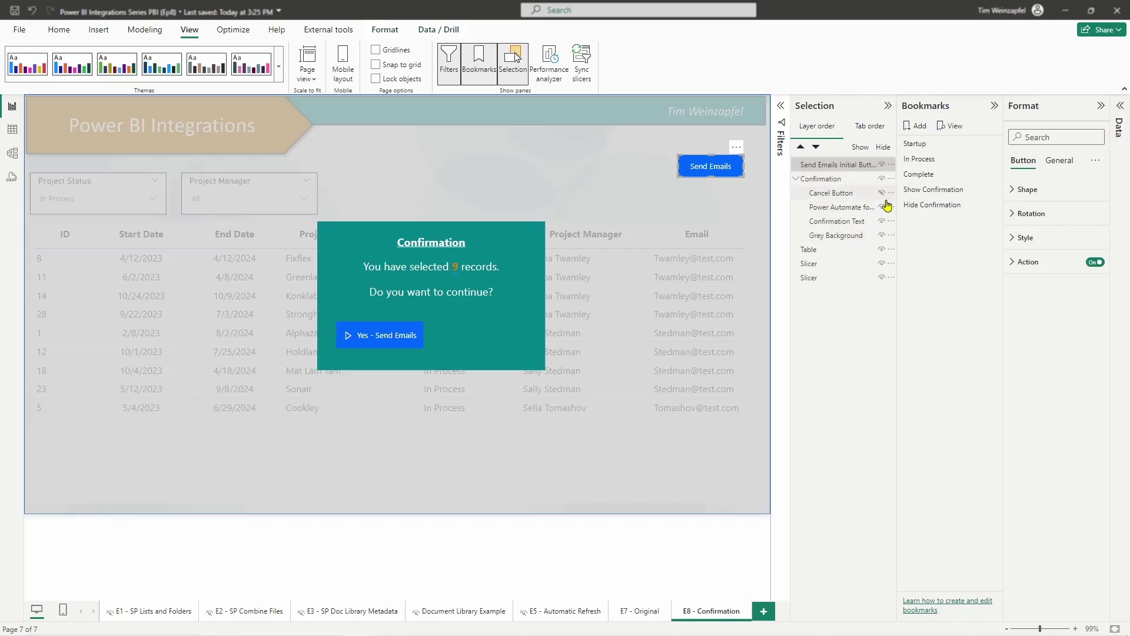
{"action": "left_click", "coordinate": [881, 206]}
{"action": "left_click", "coordinate": [882, 221]}
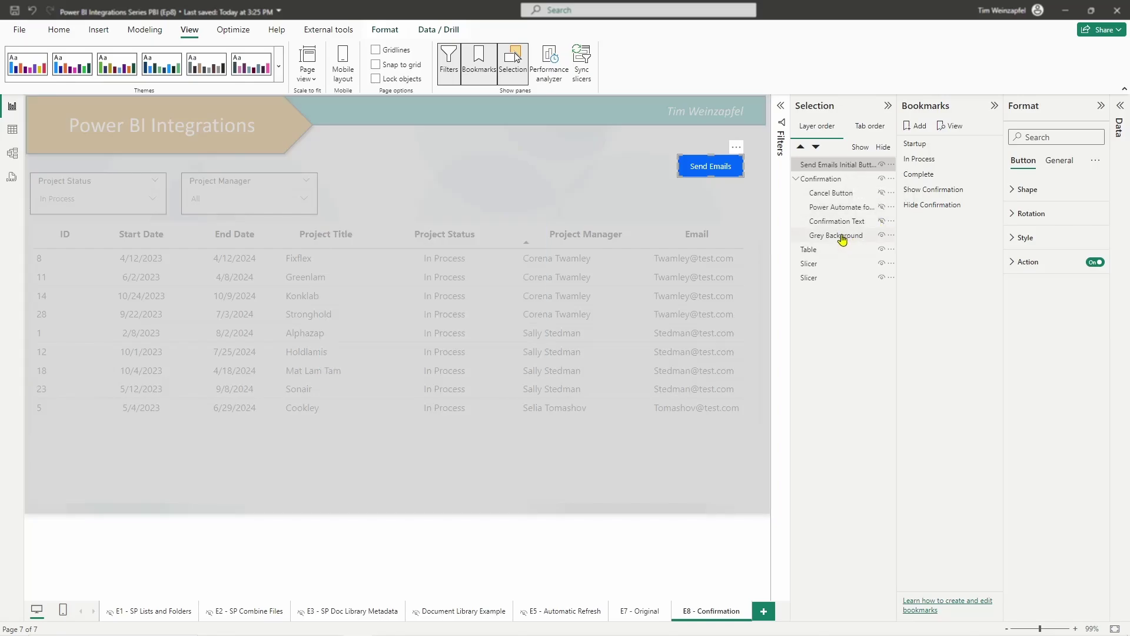
Step: Select the Grey Background rectangle and examine its shape, fill color and transparency settings
{"action": "left_click", "coordinate": [695, 229]}
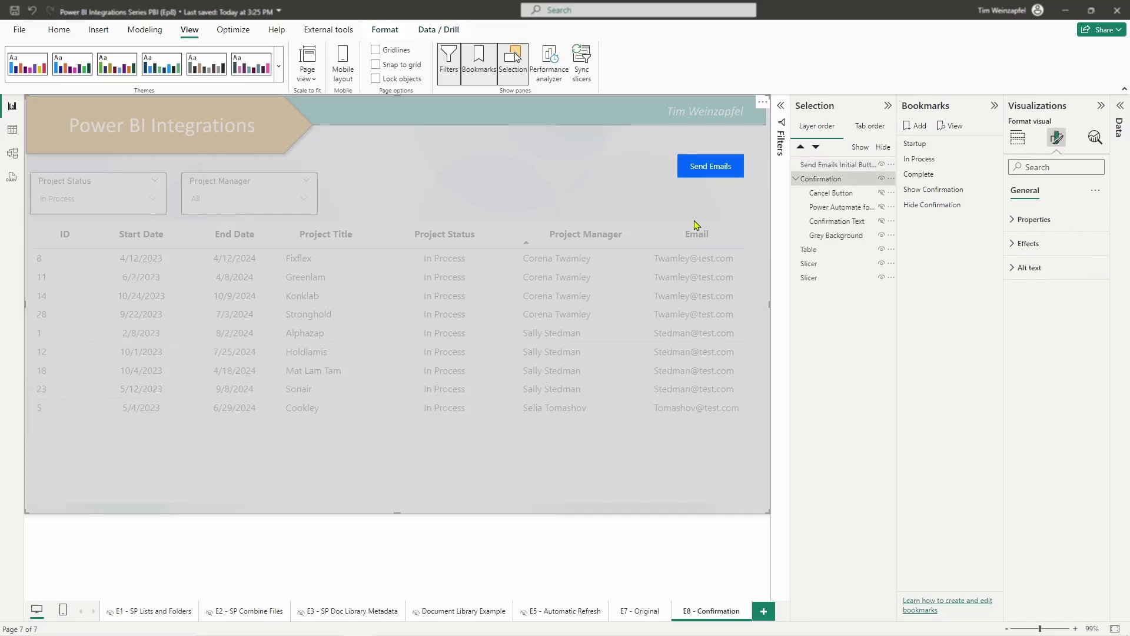
{"action": "mouse_move", "coordinate": [771, 512]}
{"action": "left_mouse_down"}
{"action": "mouse_move", "coordinate": [714, 477]}
{"action": "mouse_move", "coordinate": [769, 512]}
{"action": "left_mouse_up"}
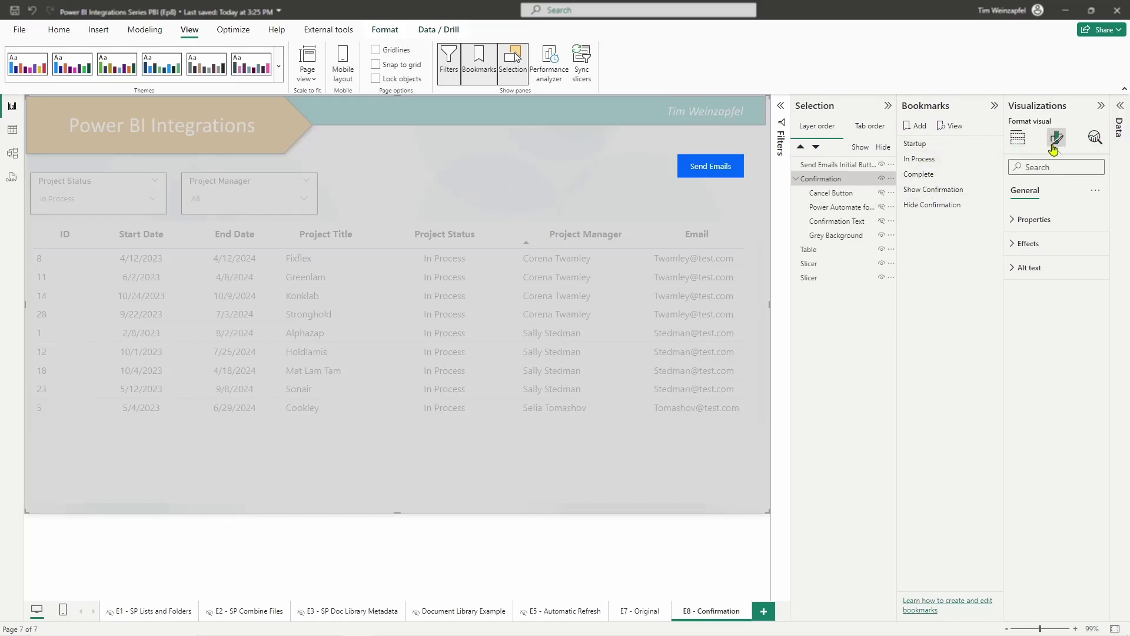
{"action": "left_click", "coordinate": [1018, 138]}
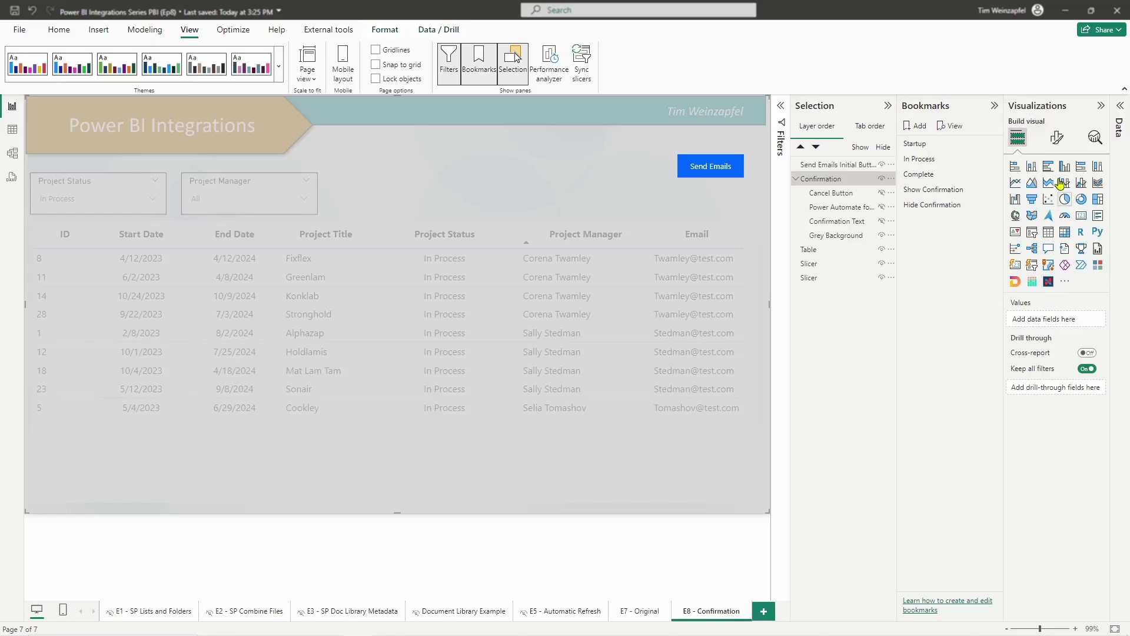
{"action": "left_click", "coordinate": [830, 238]}
{"action": "left_click", "coordinate": [1020, 190]}
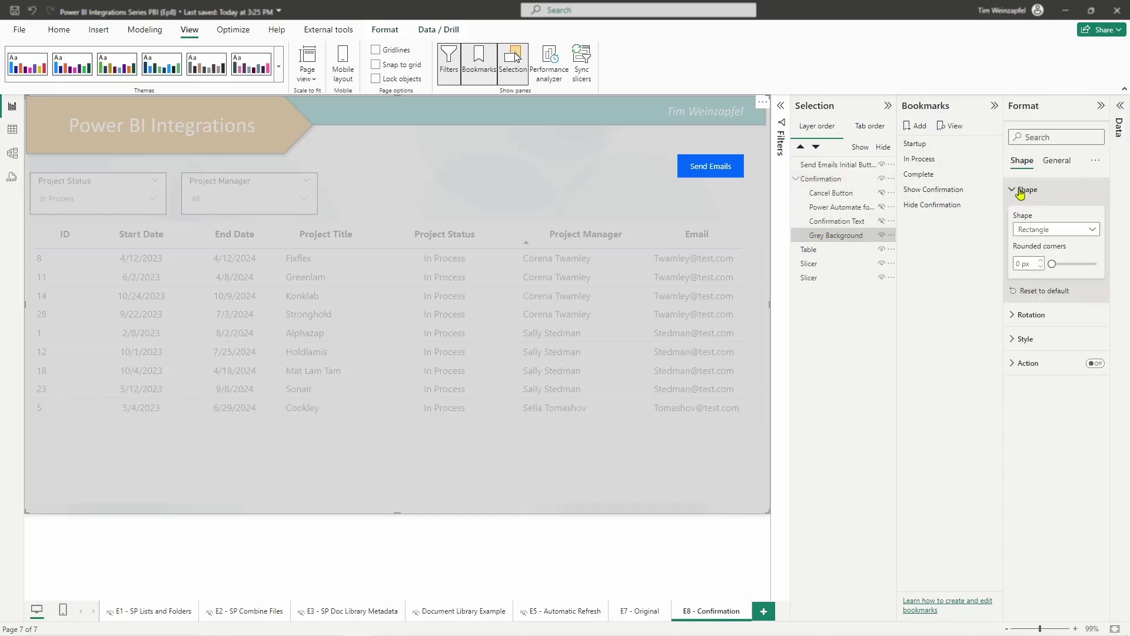
{"action": "left_click", "coordinate": [1025, 339]}
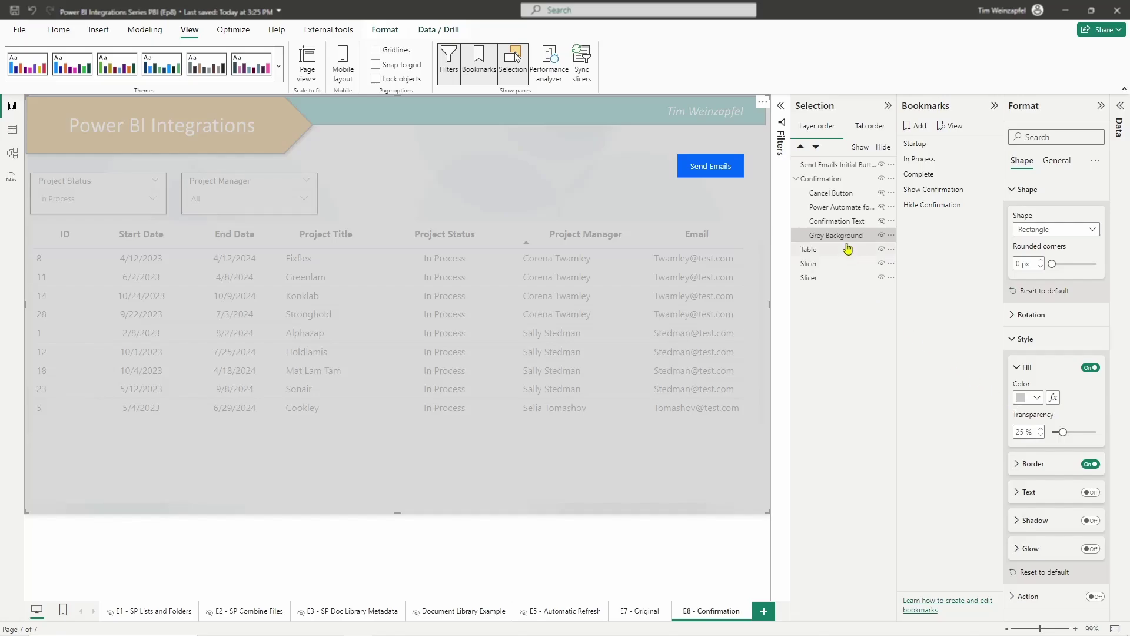
Step: Show the Confirmation Text box again and select it
{"action": "left_click", "coordinate": [882, 222]}
{"action": "left_click", "coordinate": [882, 222]}
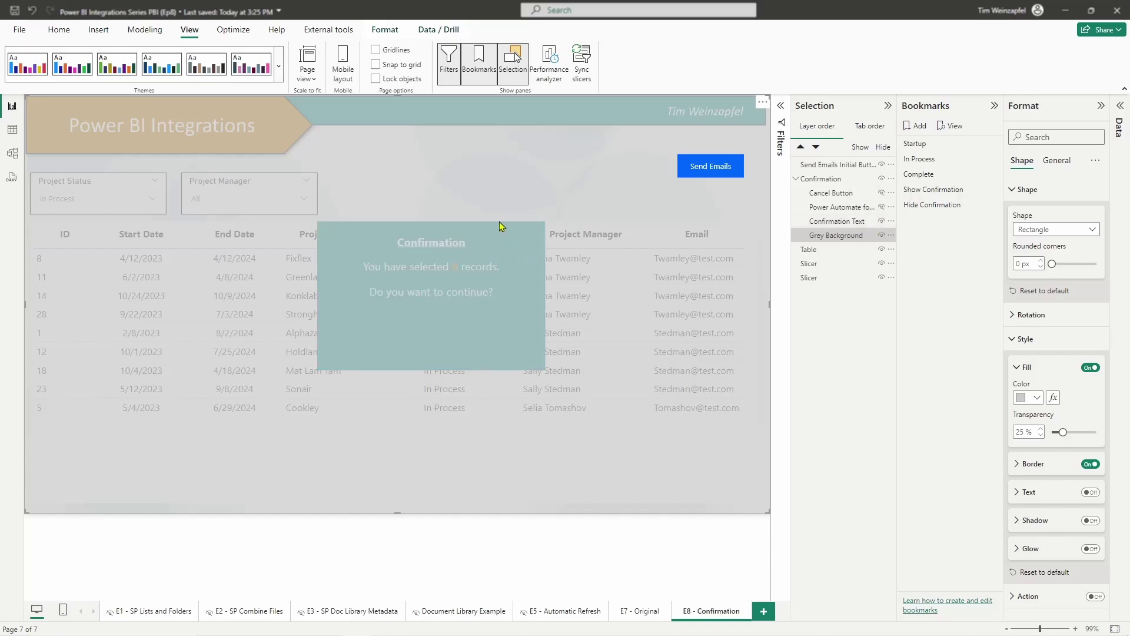
{"action": "left_click", "coordinate": [841, 222]}
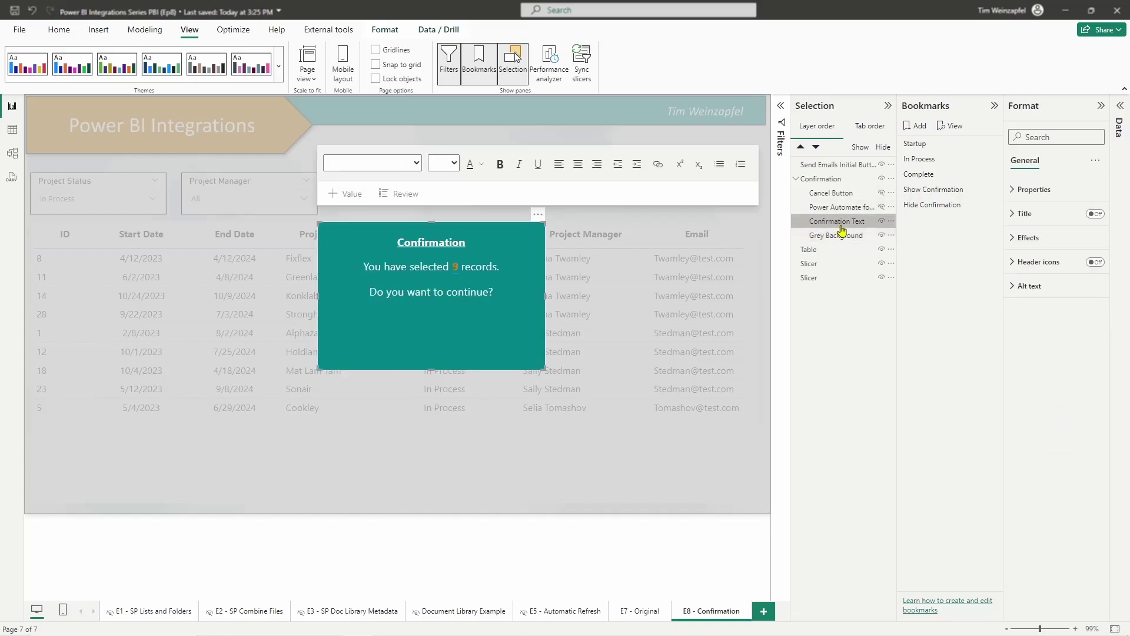
Step: Examine the record count in the confirmation message and the dynamic value settings, leaving without creating a value
{"action": "left_click", "coordinate": [100, 32]}
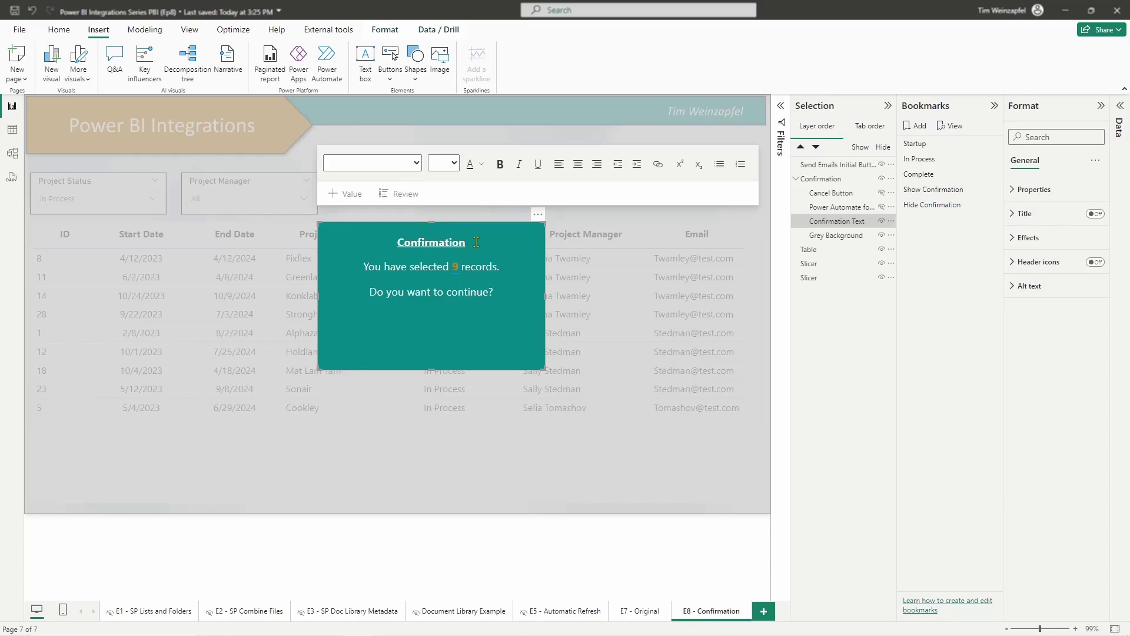
{"action": "left_click", "coordinate": [460, 268]}
{"action": "key", "text": "shift+Left"}
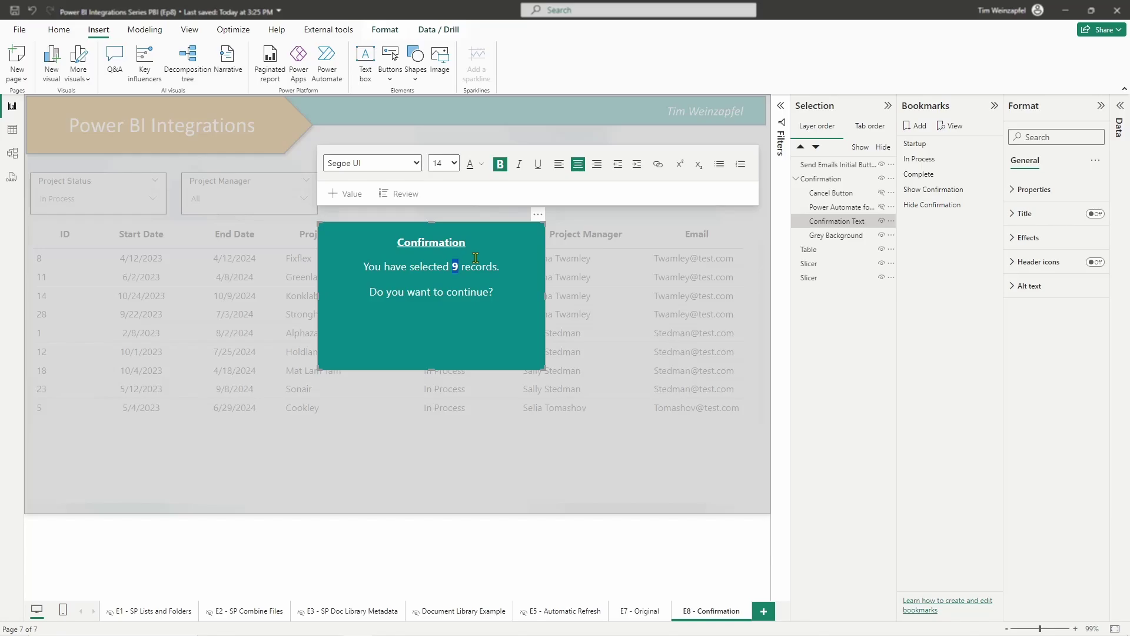
{"action": "left_click", "coordinate": [336, 197]}
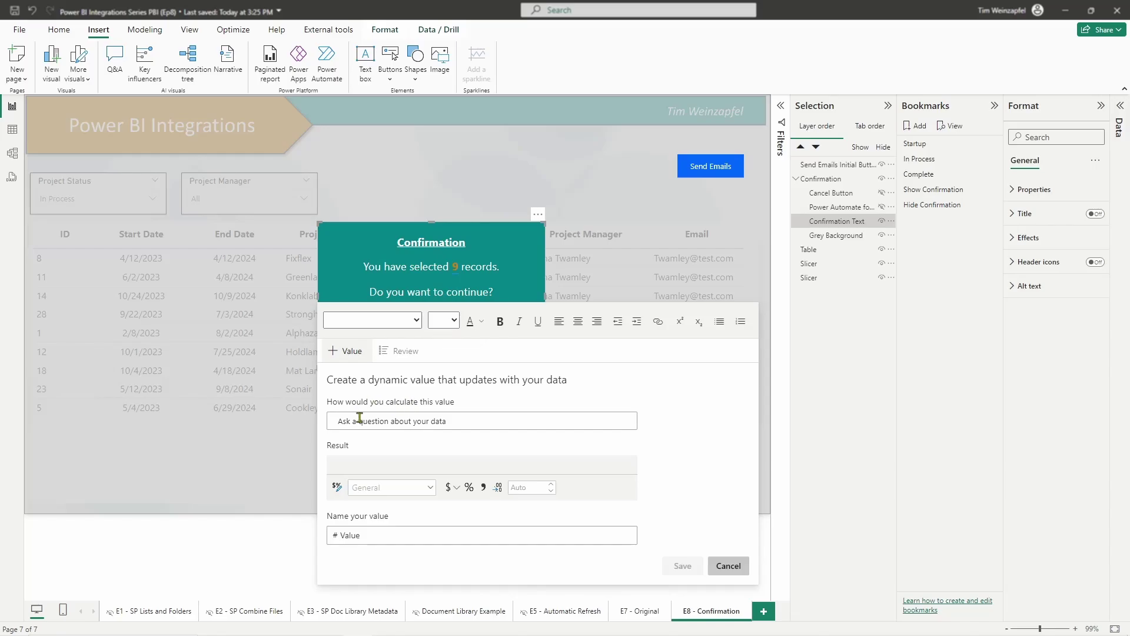
{"action": "left_click", "coordinate": [728, 565]}
Step: Add a new line reading "Total Count:" below the "Do you want to continue?" question
{"action": "left_click", "coordinate": [455, 278]}
{"action": "left_click", "coordinate": [500, 290]}
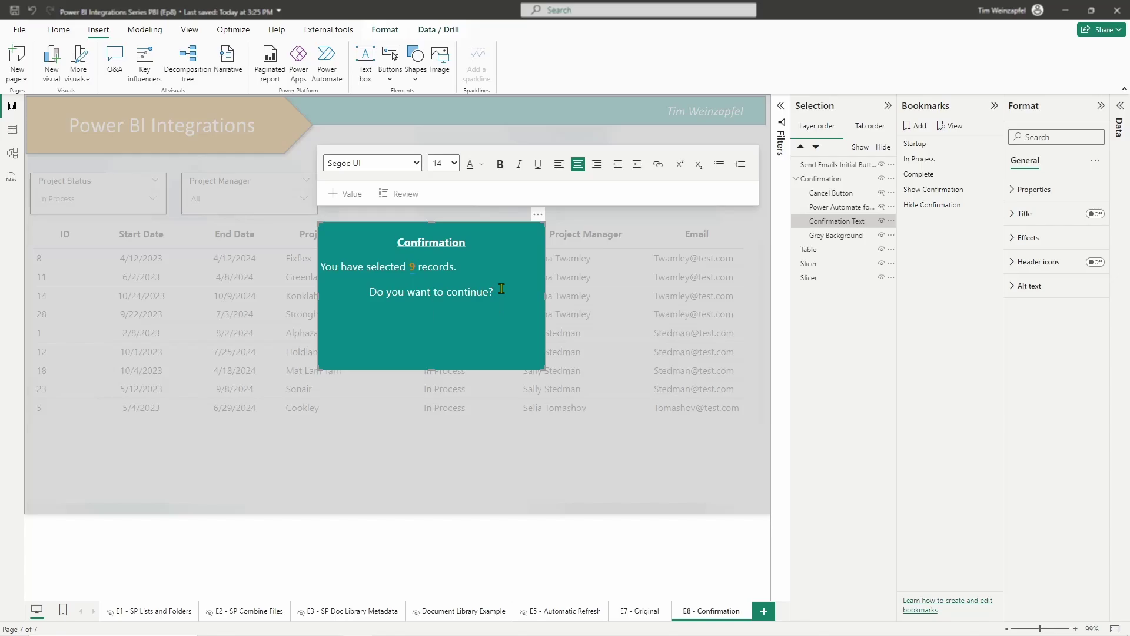
{"action": "key", "text": "Return"}
{"action": "type", "text": "Total Count:"}
Step: Insert a dynamic value calculated from total count after the "Total Count:" label and name it TotalCount2
{"action": "left_click", "coordinate": [341, 194]}
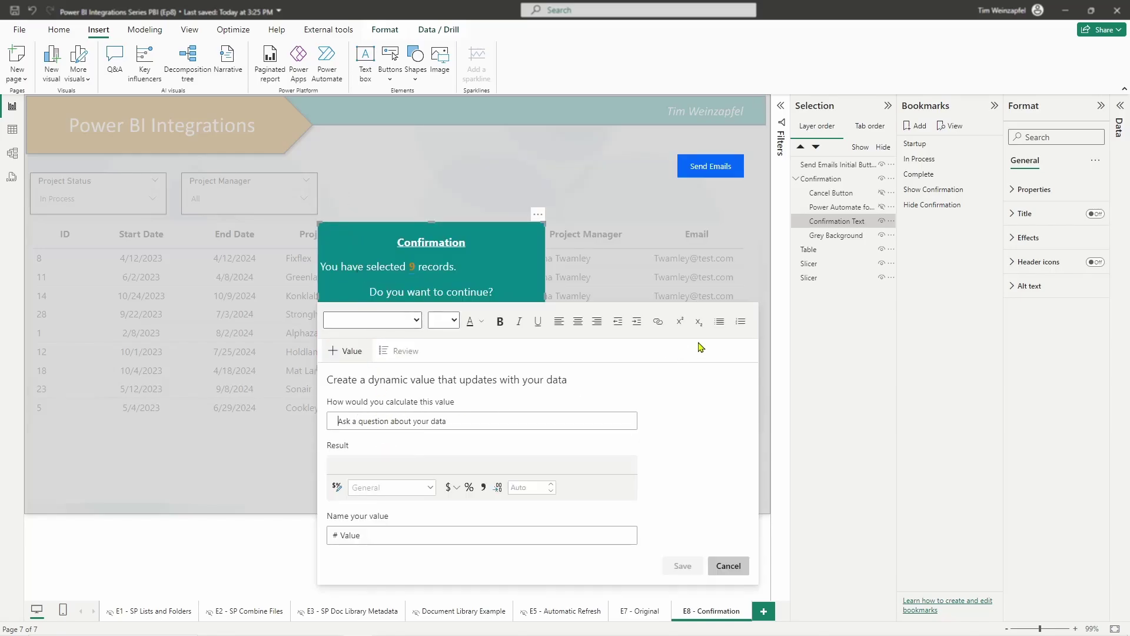
{"action": "type", "text": "tota"}
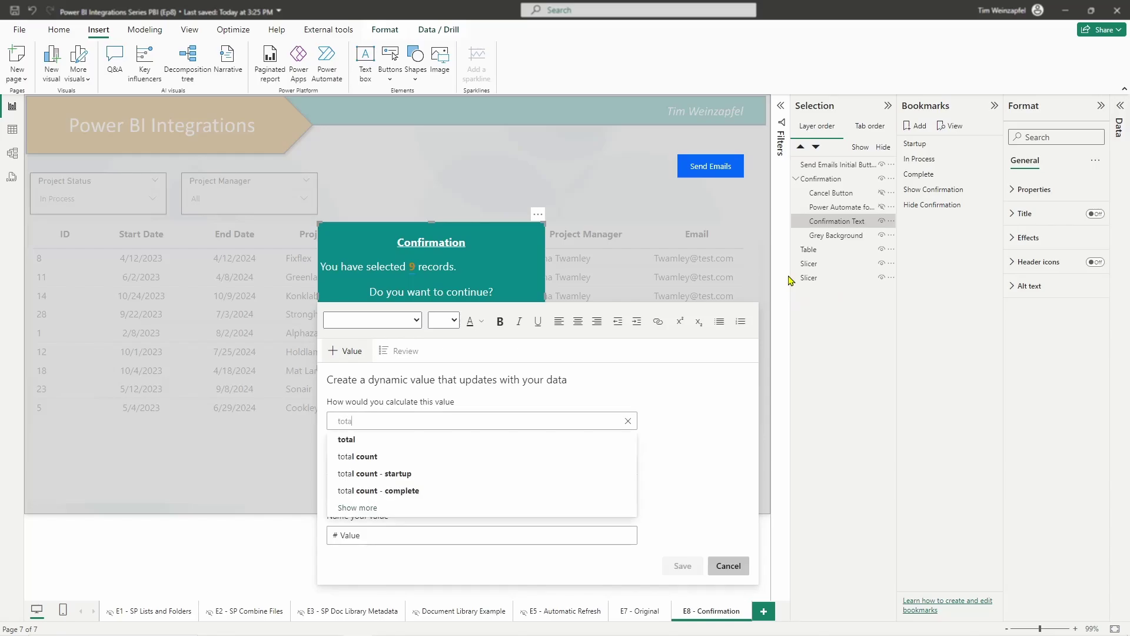
{"action": "left_click", "coordinate": [373, 457]}
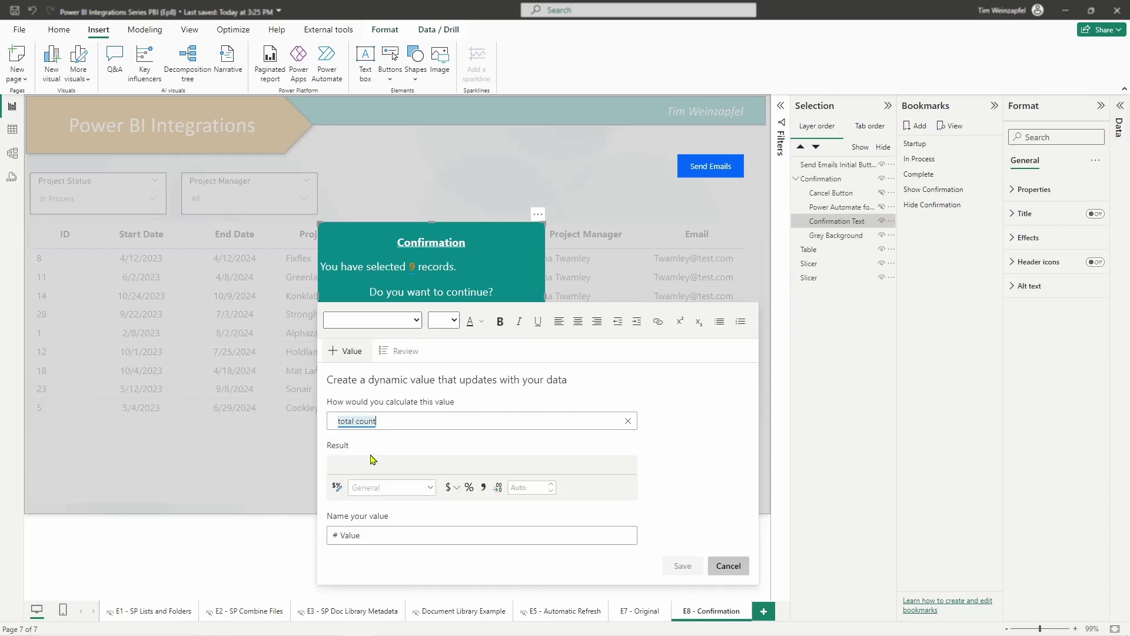
{"action": "double_click", "coordinate": [365, 536]}
{"action": "type", "text": "TotalC"}
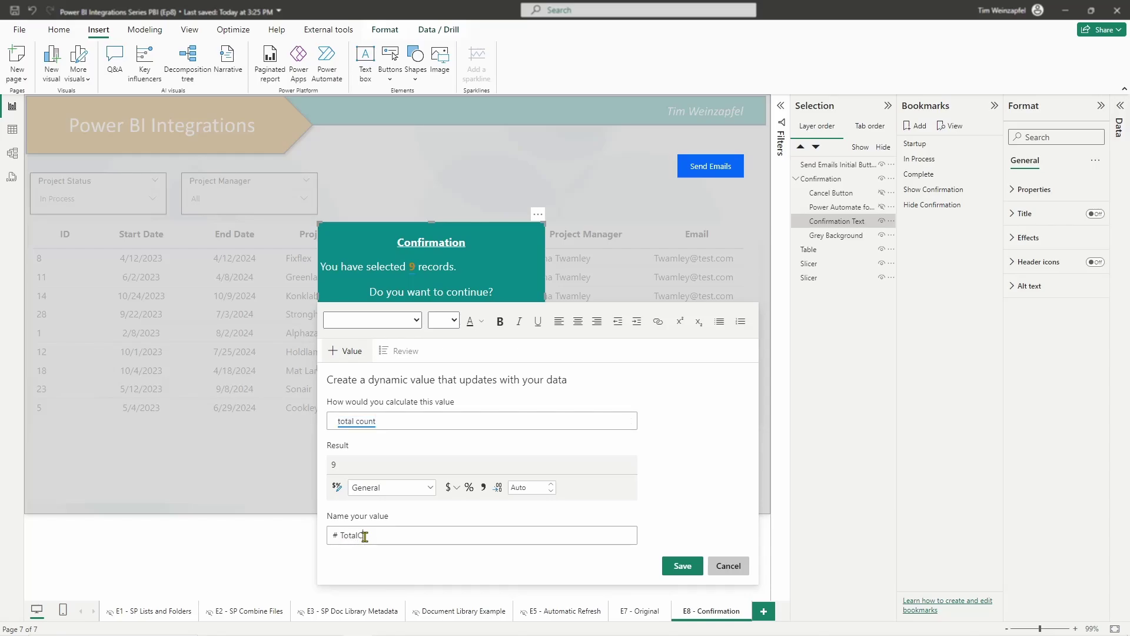
{"action": "type", "text": "ount2"}
{"action": "left_click", "coordinate": [671, 570]}
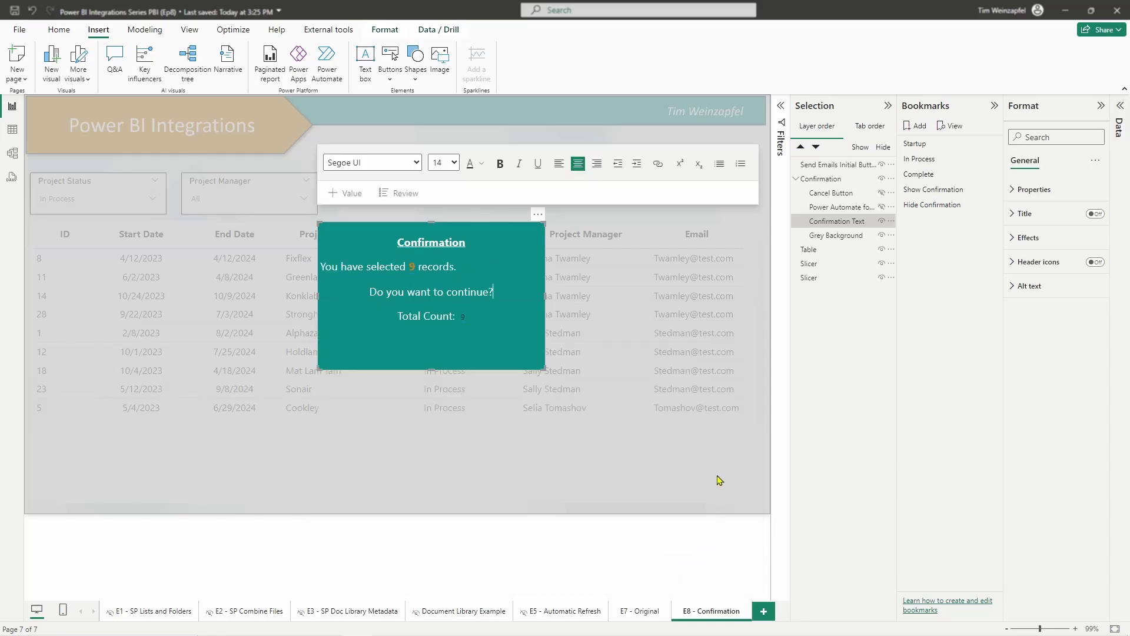
Step: Delete the whole "Total Count:" line with its dynamic value from the confirmation text
{"action": "double_click", "coordinate": [461, 317]}
{"action": "key", "text": "shift+Left"}
{"action": "key", "text": "shift+Left"}
{"action": "key", "text": "shift+Left"}
{"action": "key", "text": "shift+Left"}
{"action": "key", "text": "shift+Left"}
{"action": "key", "text": "shift+Left"}
{"action": "key", "text": "shift+Left"}
{"action": "key", "text": "shift+Left"}
{"action": "key", "text": "shift+Left"}
{"action": "key", "text": "shift+Left"}
{"action": "key", "text": "shift+Left"}
{"action": "key", "text": "shift+Left"}
{"action": "key", "text": "shift+Left"}
{"action": "key", "text": "shift+Left"}
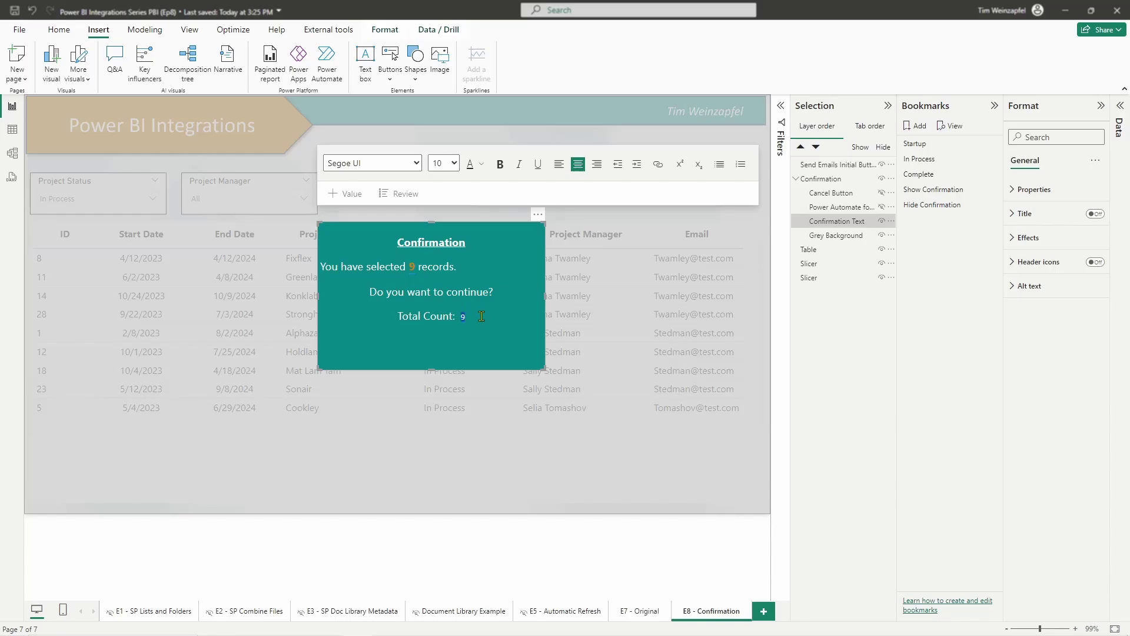
{"action": "key", "text": "BackSpace"}
Step: Center the "You have selected" records line in the confirmation text box
{"action": "double_click", "coordinate": [352, 266]}
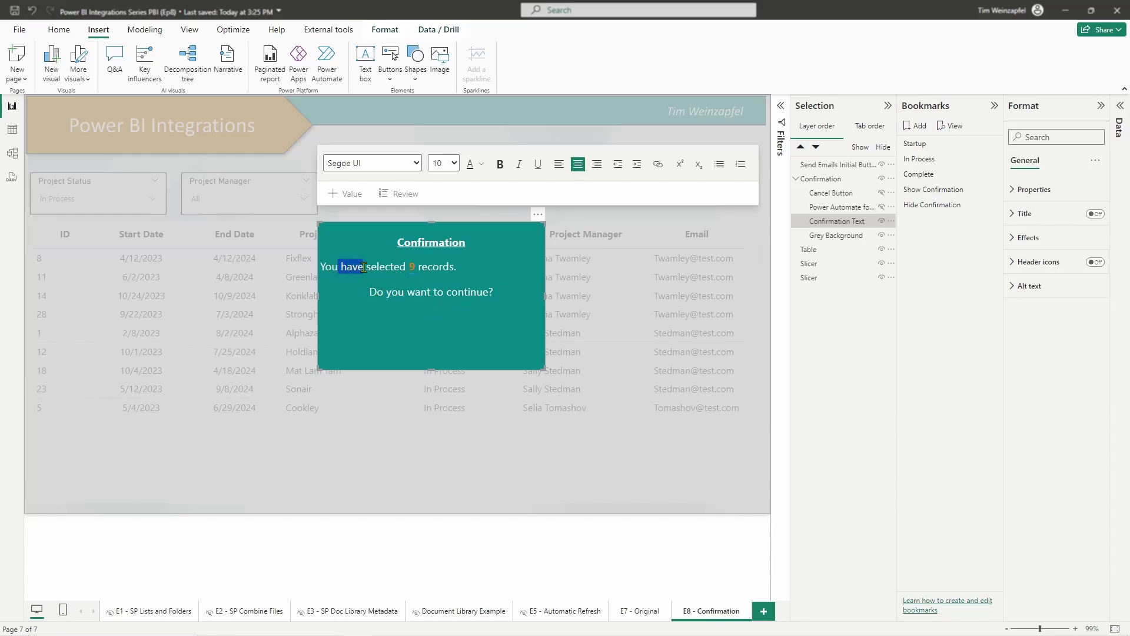
{"action": "left_click", "coordinate": [576, 166]}
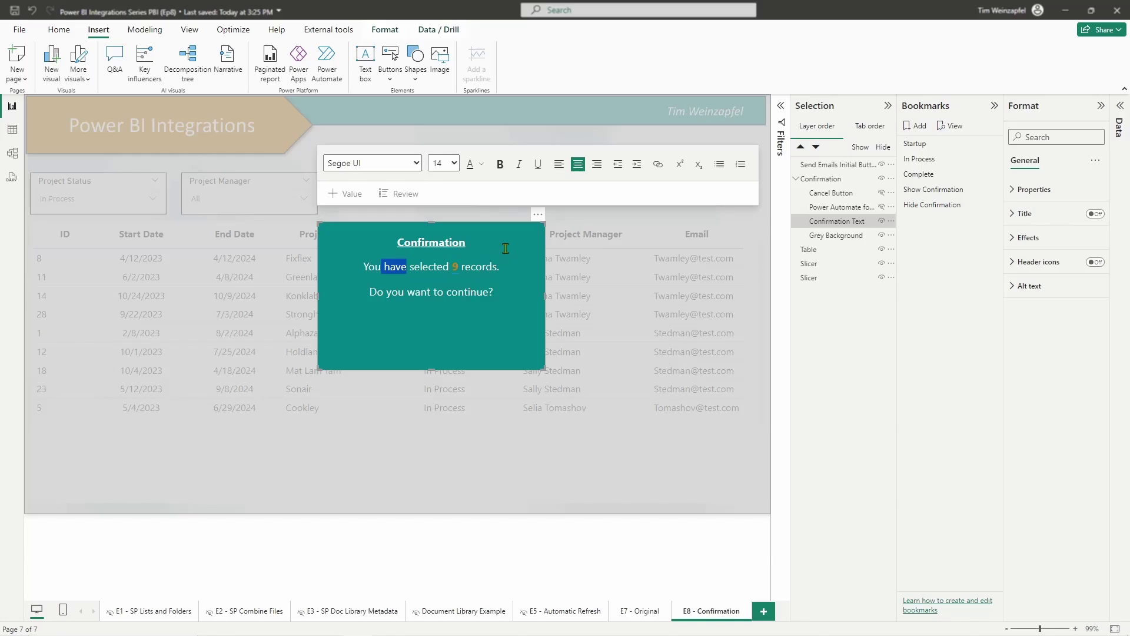
{"action": "left_click", "coordinate": [503, 228]}
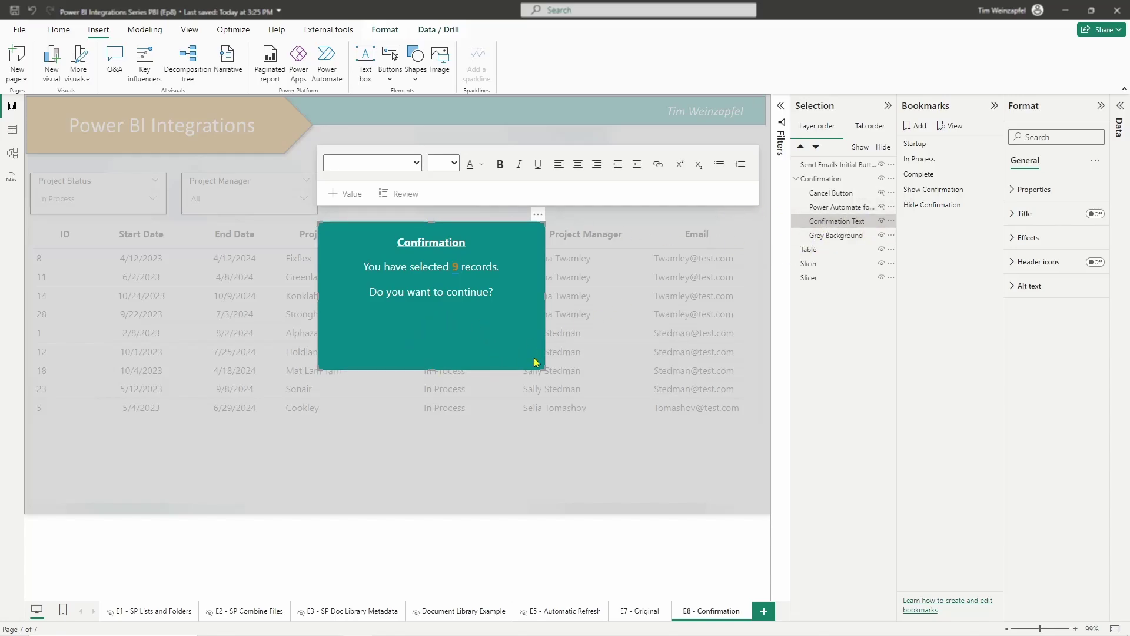
Step: Show the Power Automate visual in the Confirmation group, select it to view its data fields, and show the Cancel Button
{"action": "left_click", "coordinate": [883, 209]}
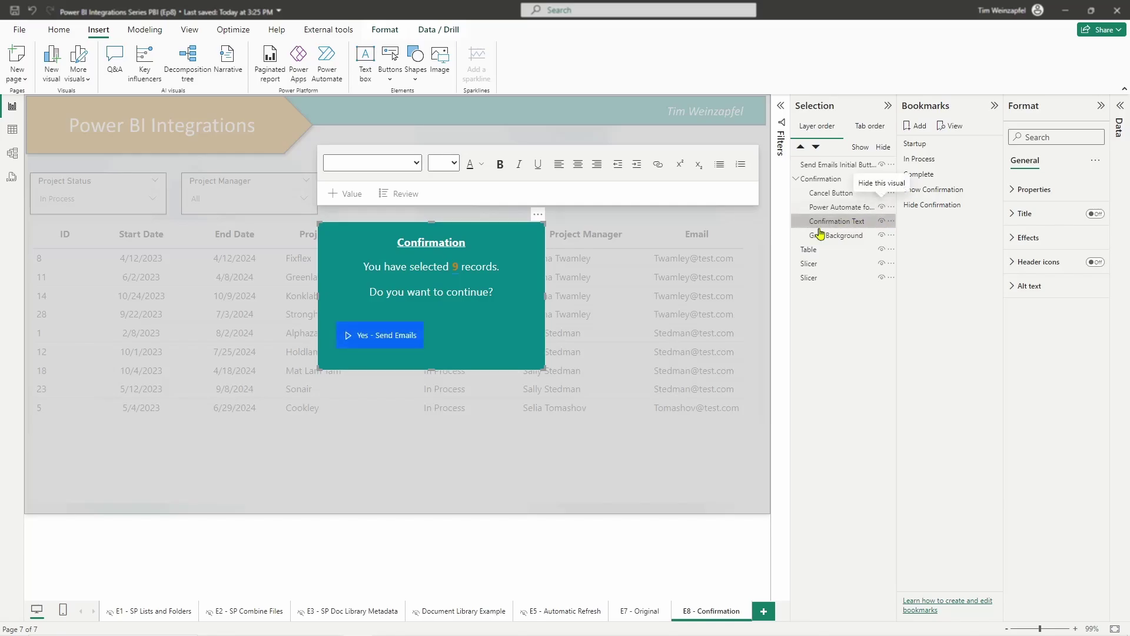
{"action": "left_click", "coordinate": [883, 209]}
{"action": "left_click", "coordinate": [883, 208]}
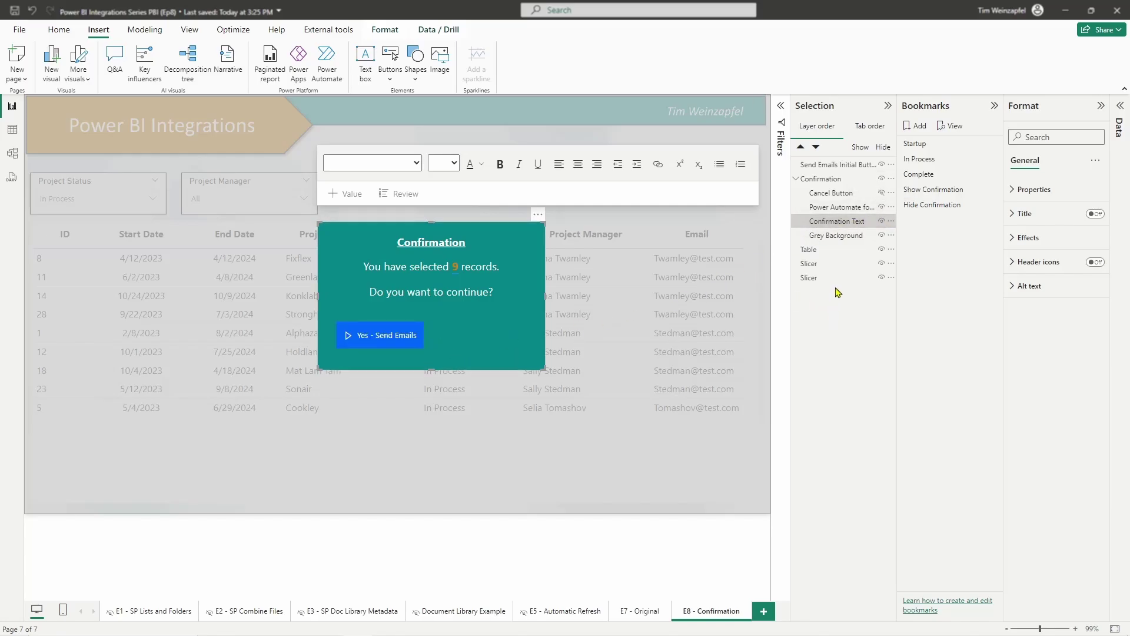
{"action": "left_click", "coordinate": [841, 208]}
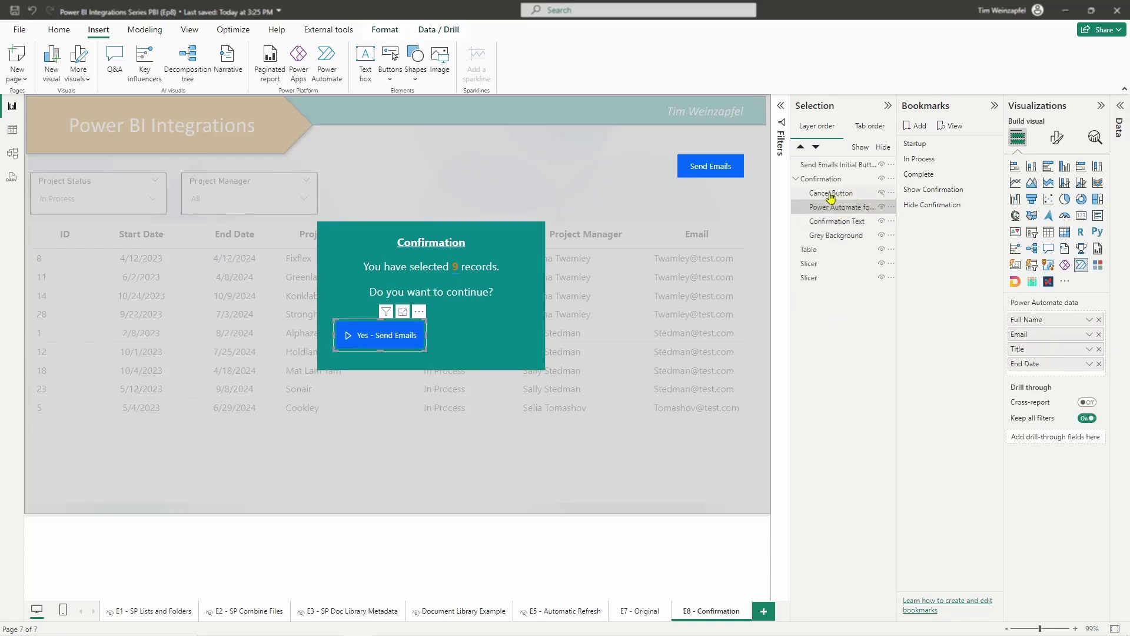
{"action": "left_click", "coordinate": [883, 194]}
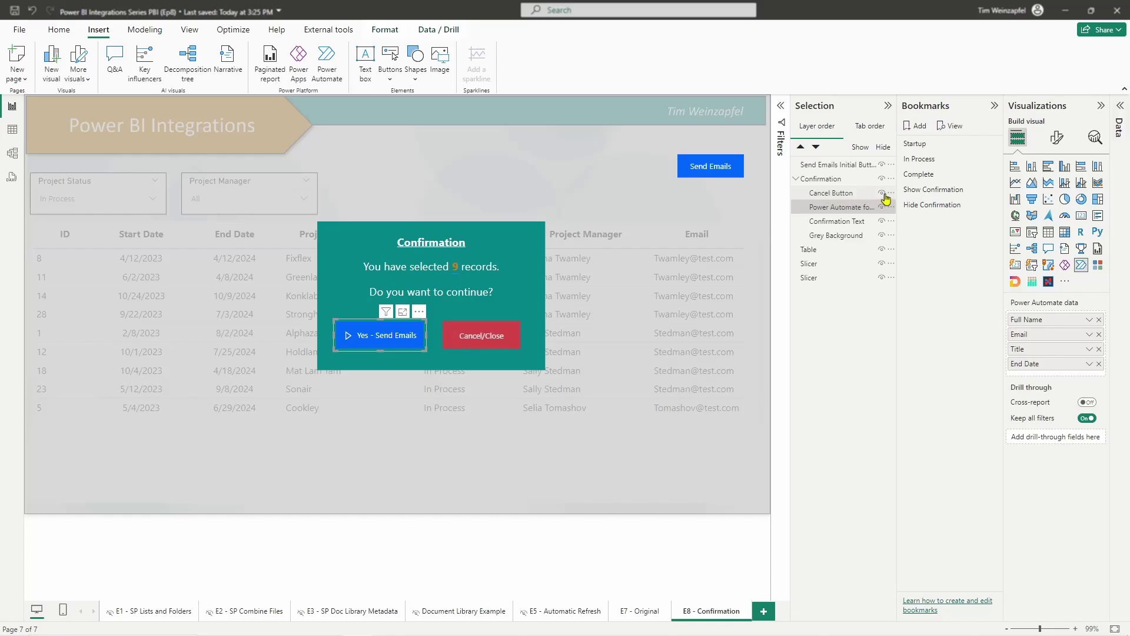
Step: Select the Cancel/Close button, and select the Power Automate, Confirmation Text and Grey Background layers together to inspect the pop-up's elements
{"action": "left_click", "coordinate": [493, 342]}
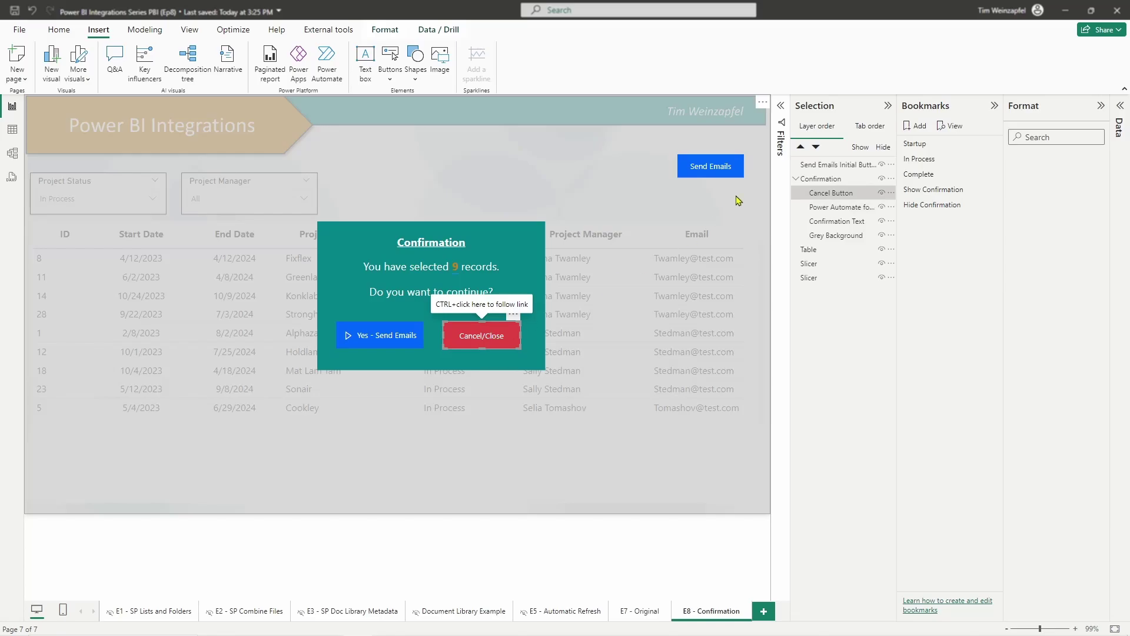
{"action": "left_click", "coordinate": [840, 235]}
{"action": "left_click", "coordinate": [831, 210], "text": "shift"}
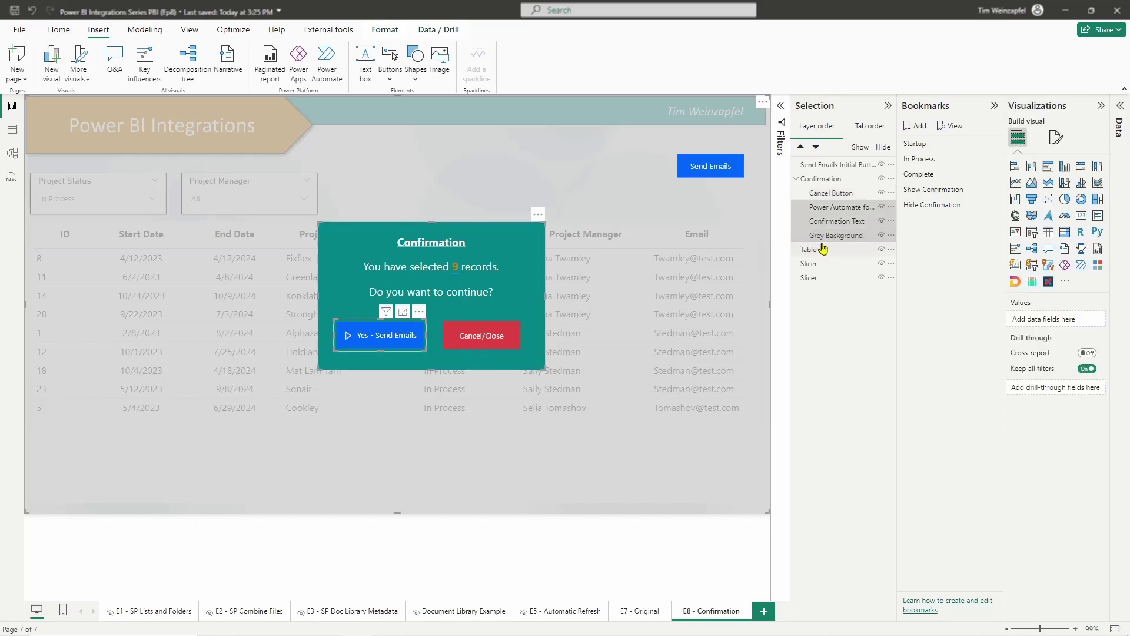
Step: Select the Table and a Slicer layer together and view the grouping options without grouping them
{"action": "left_click", "coordinate": [812, 250]}
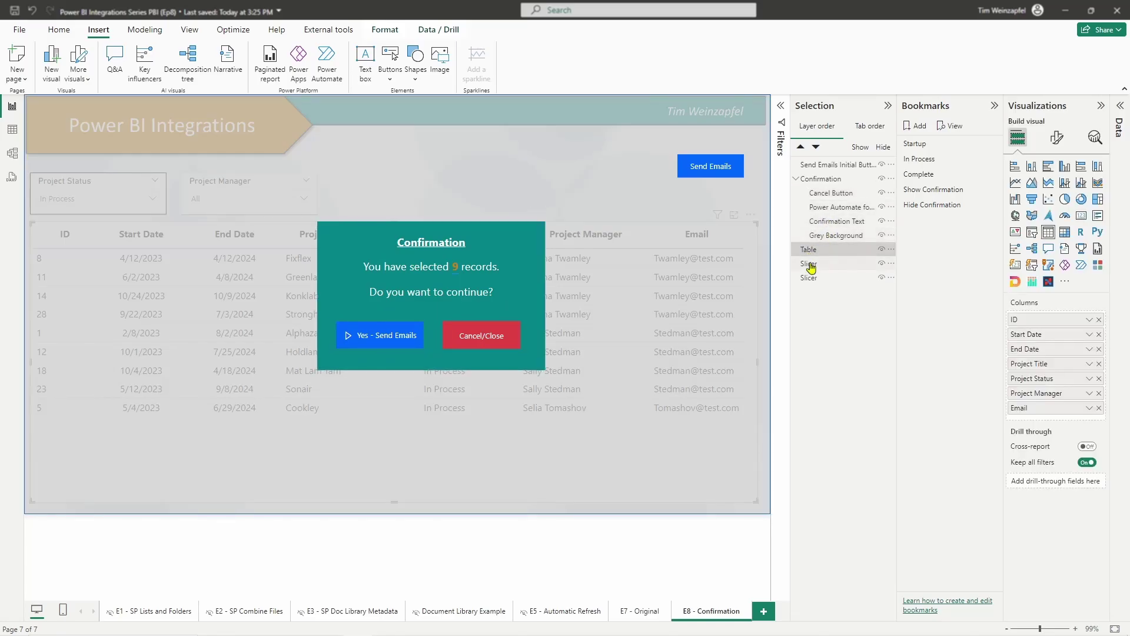
{"action": "left_click", "coordinate": [811, 263], "text": "ctrl"}
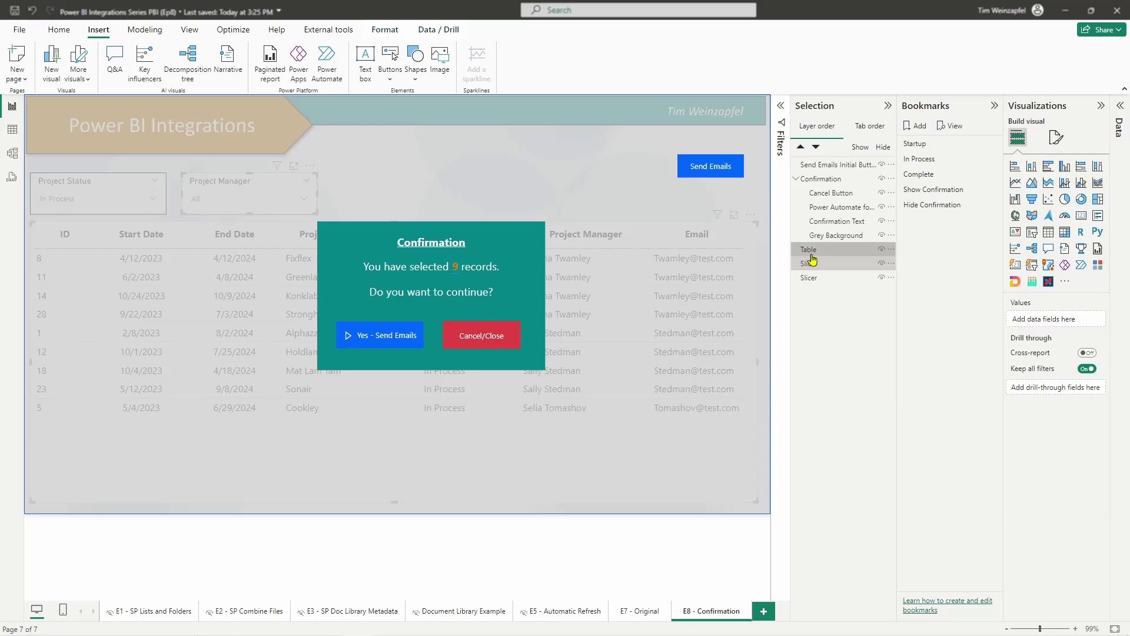
{"action": "right_click", "coordinate": [812, 261]}
{"action": "mouse_move", "coordinate": [824, 264]}
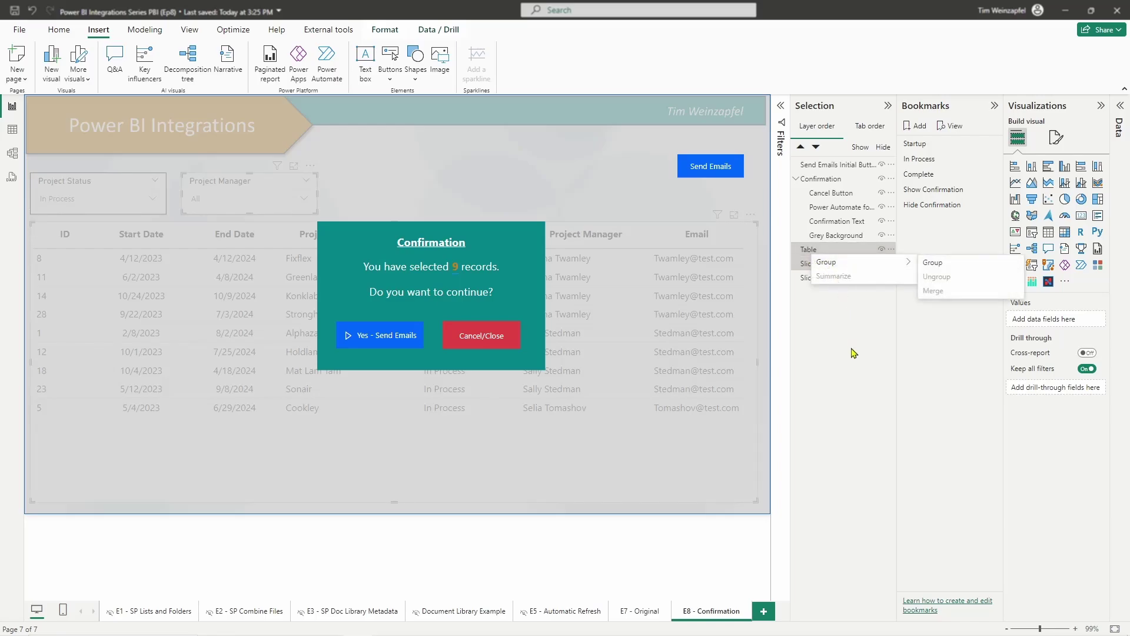
{"action": "left_click", "coordinate": [829, 403]}
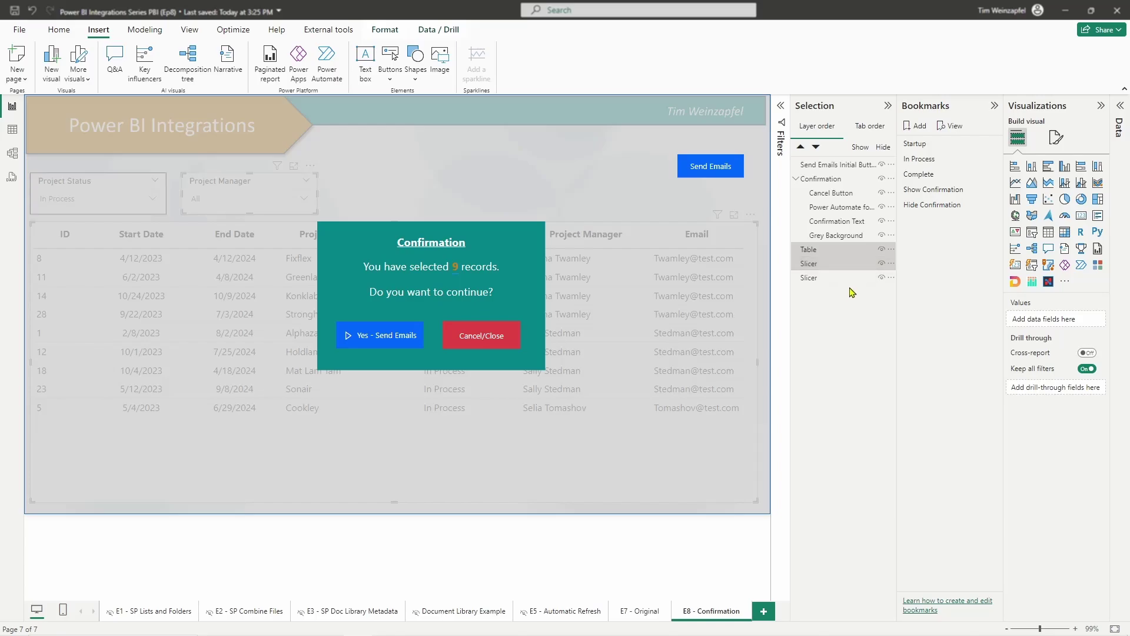
Step: Collapse the Confirmation group and preview the Hide Confirmation and Show Confirmation bookmarks
{"action": "left_click", "coordinate": [823, 183]}
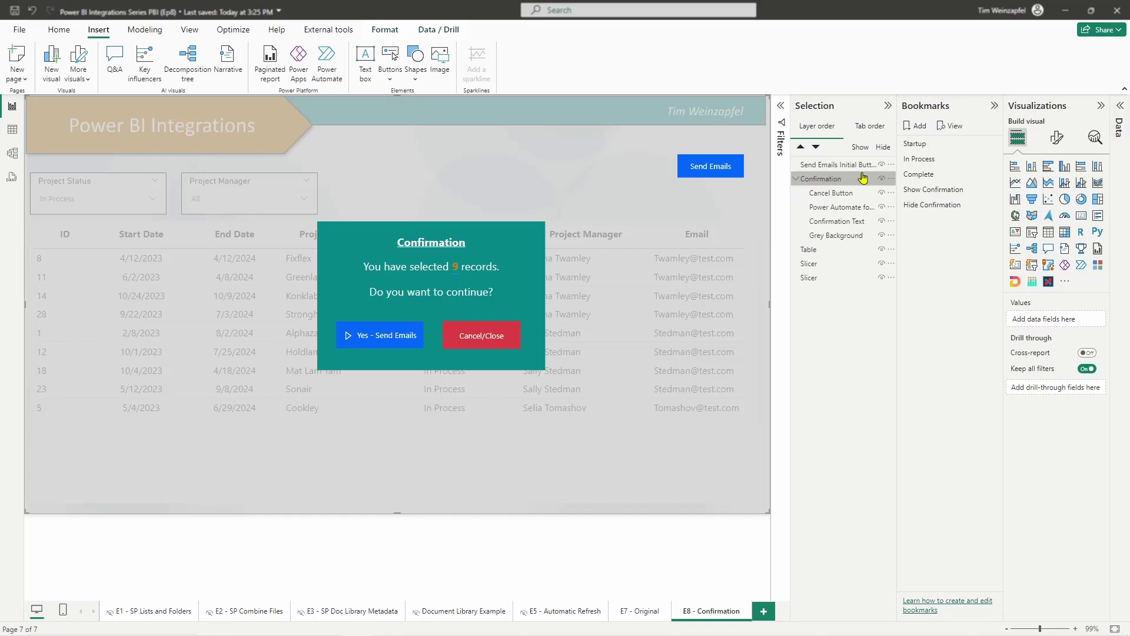
{"action": "left_click", "coordinate": [796, 179]}
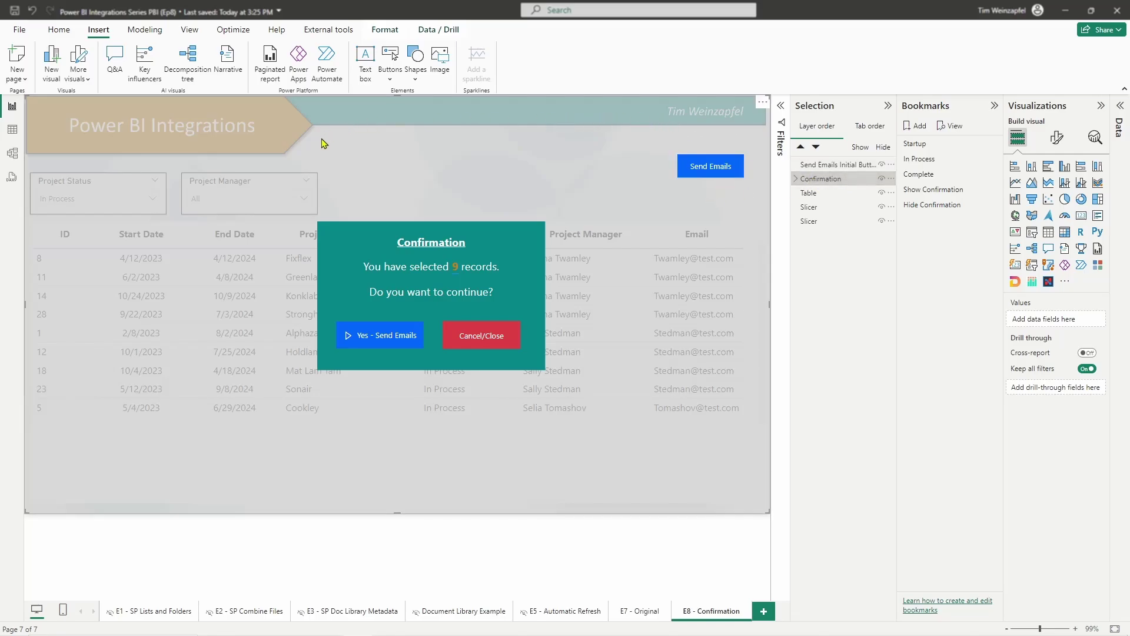
{"action": "left_click", "coordinate": [931, 206]}
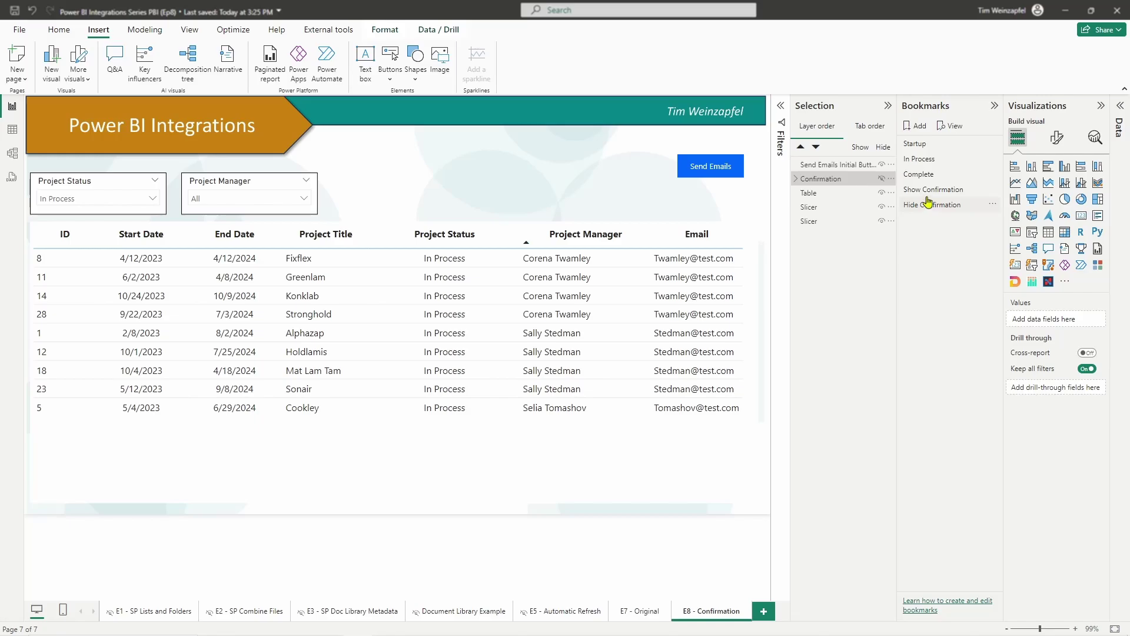
{"action": "left_click", "coordinate": [928, 190]}
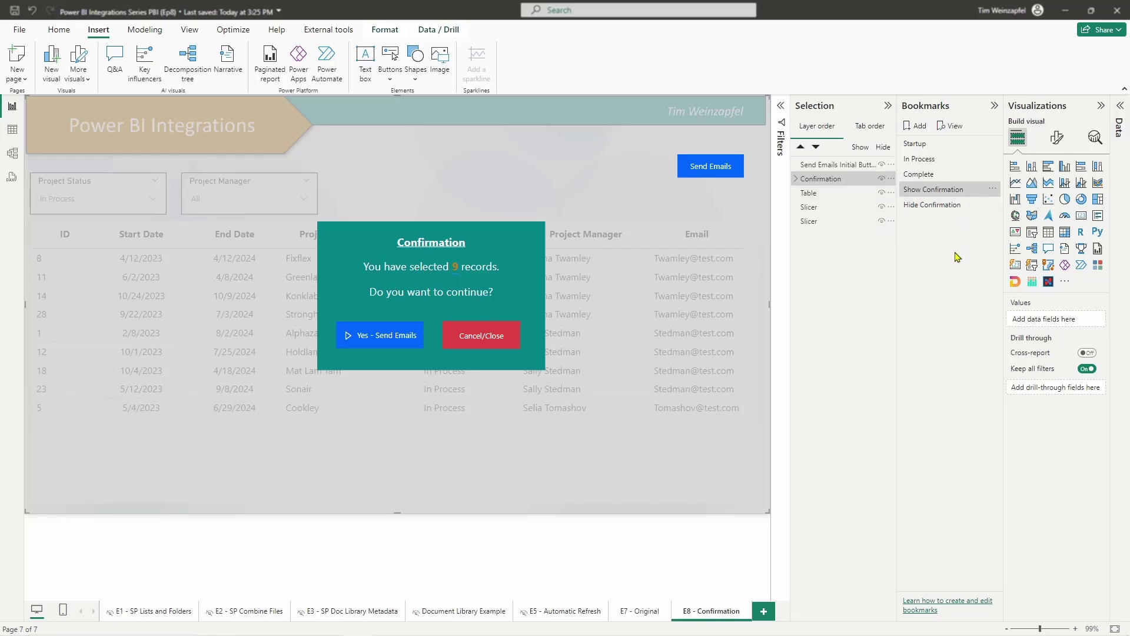
Step: Add a bookmark of the page with the pop-up shown and name it Show Confirmation2
{"action": "left_click", "coordinate": [917, 128]}
{"action": "double_click", "coordinate": [929, 222]}
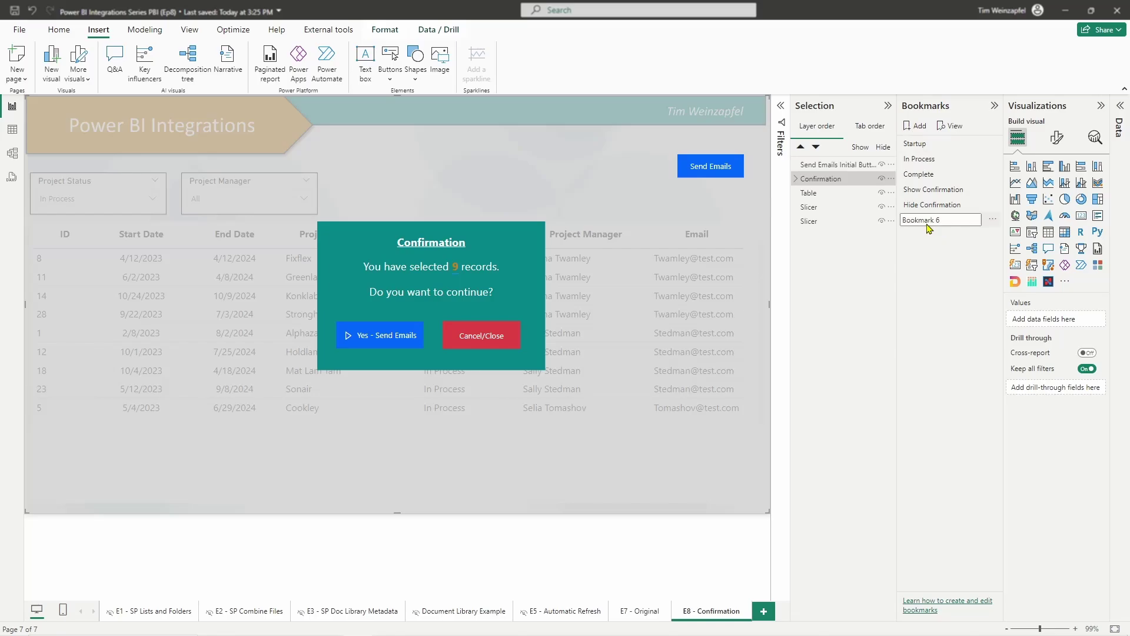
{"action": "type", "text": "Show Confirmation2"}
{"action": "key", "text": "Return"}
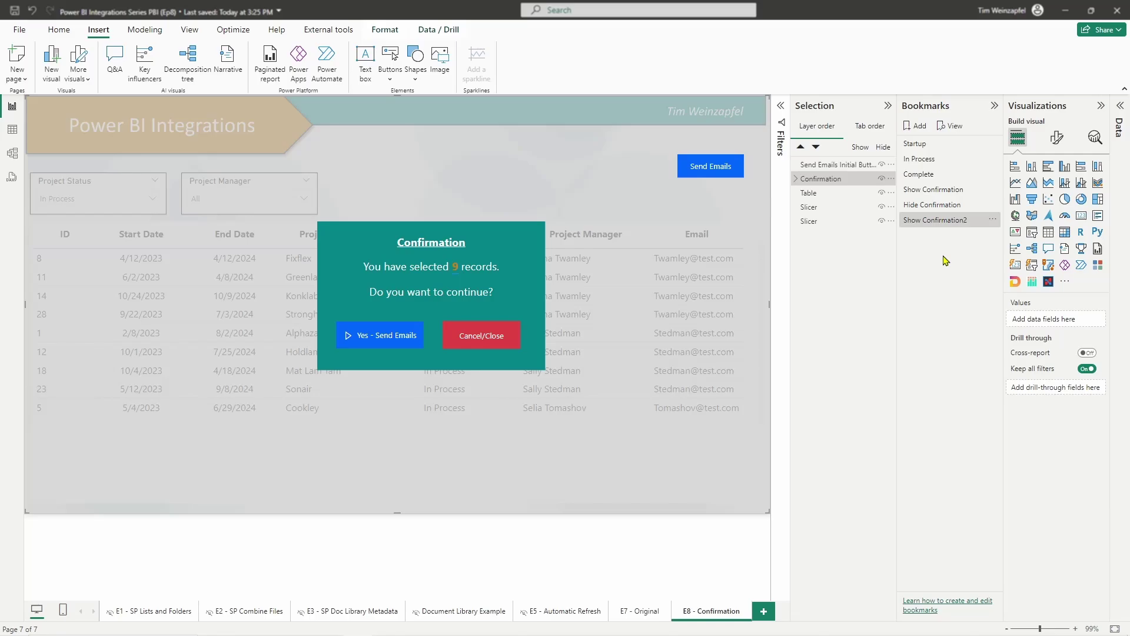
Step: With the Confirmation group selected, limit Show Confirmation2 to selected visuals, exclude Data from it, and update the bookmark
{"action": "left_click", "coordinate": [827, 179]}
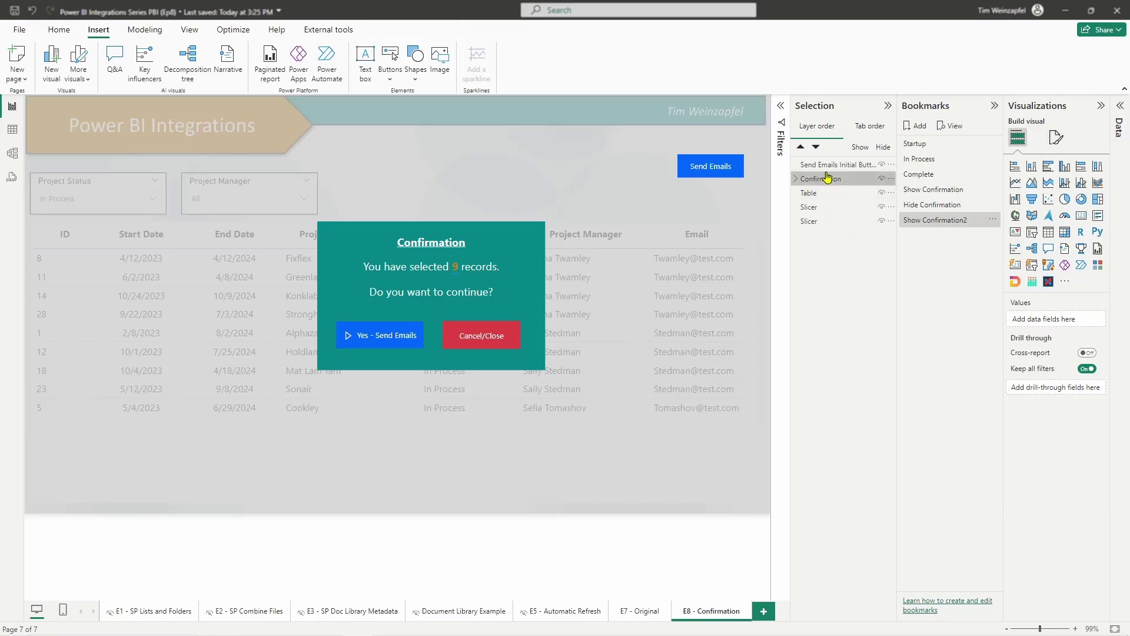
{"action": "left_click", "coordinate": [827, 178]}
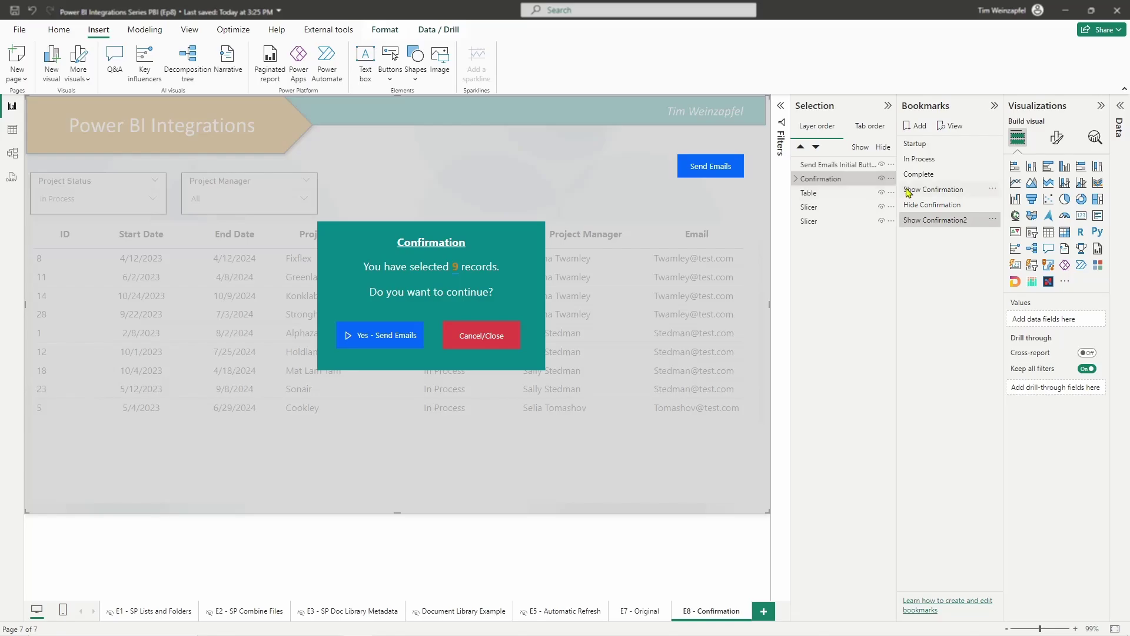
{"action": "left_click", "coordinate": [992, 220]}
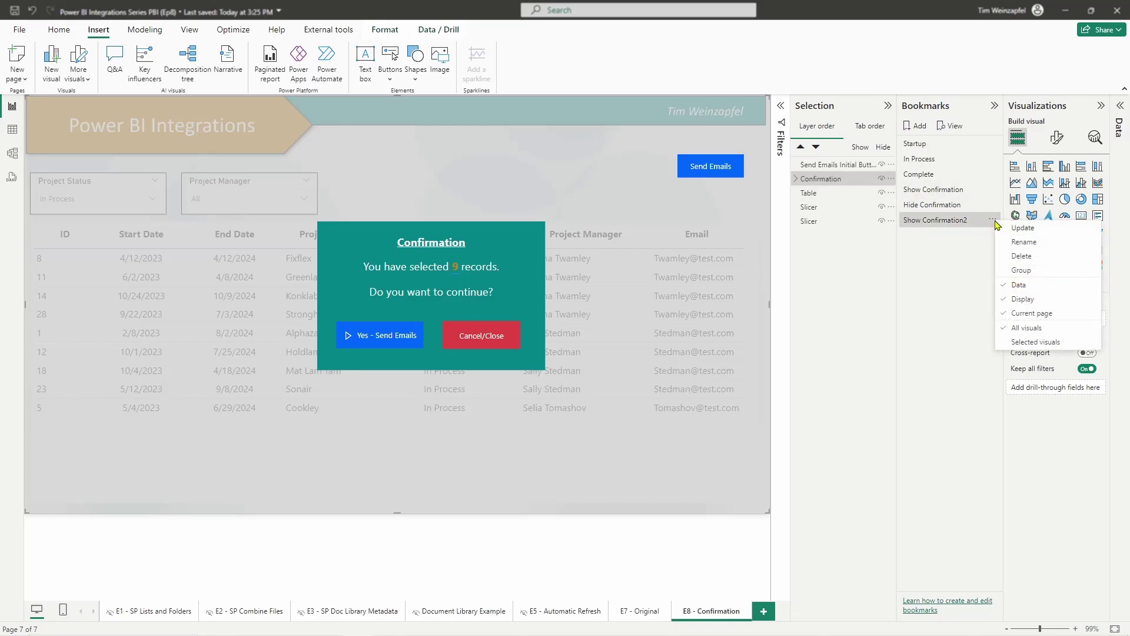
{"action": "left_click", "coordinate": [1029, 344]}
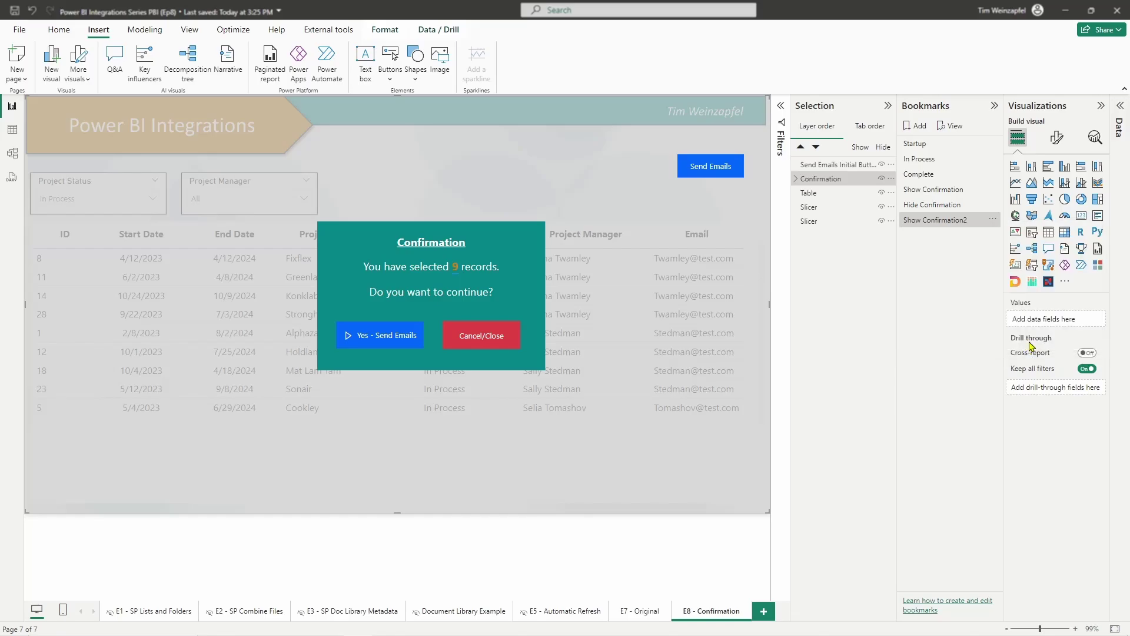
{"action": "left_click", "coordinate": [993, 221]}
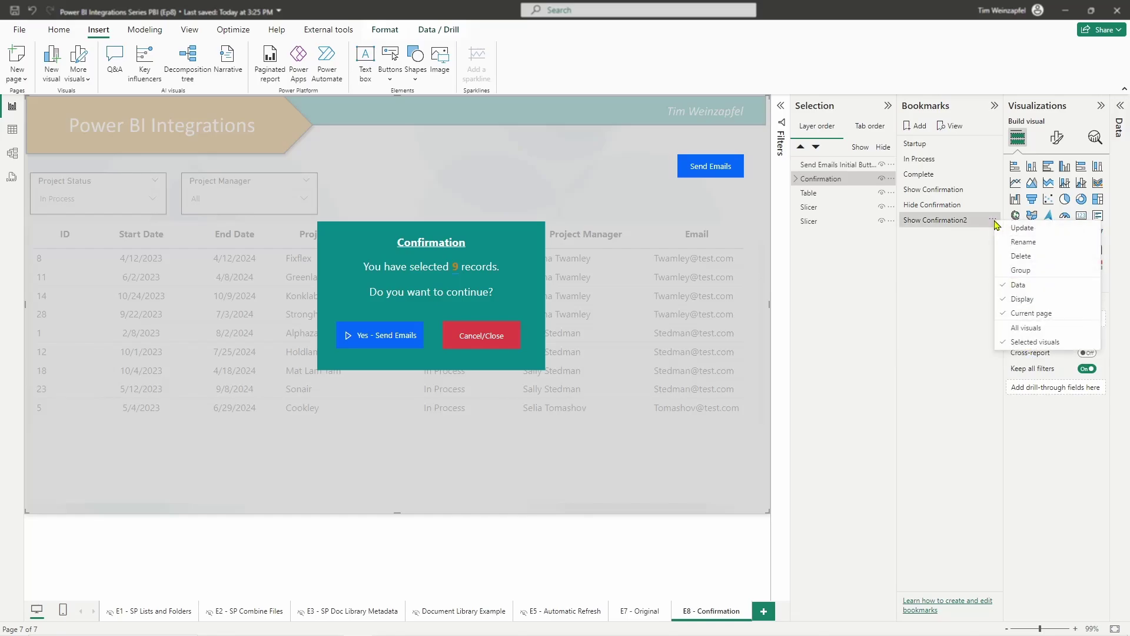
{"action": "left_click", "coordinate": [1019, 285]}
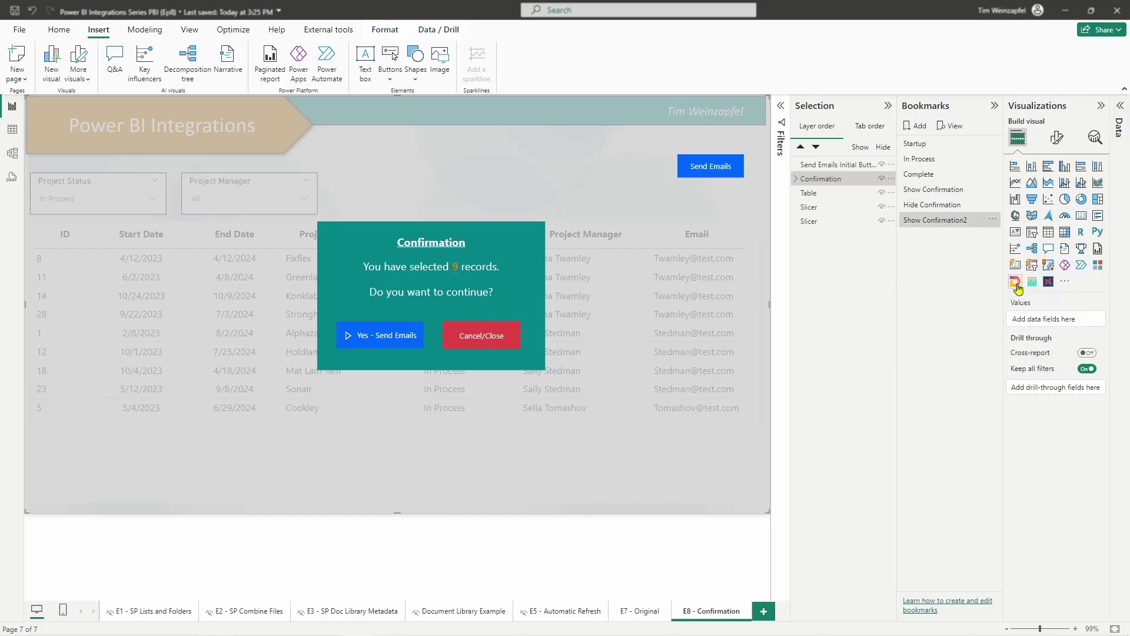
{"action": "left_click", "coordinate": [994, 221]}
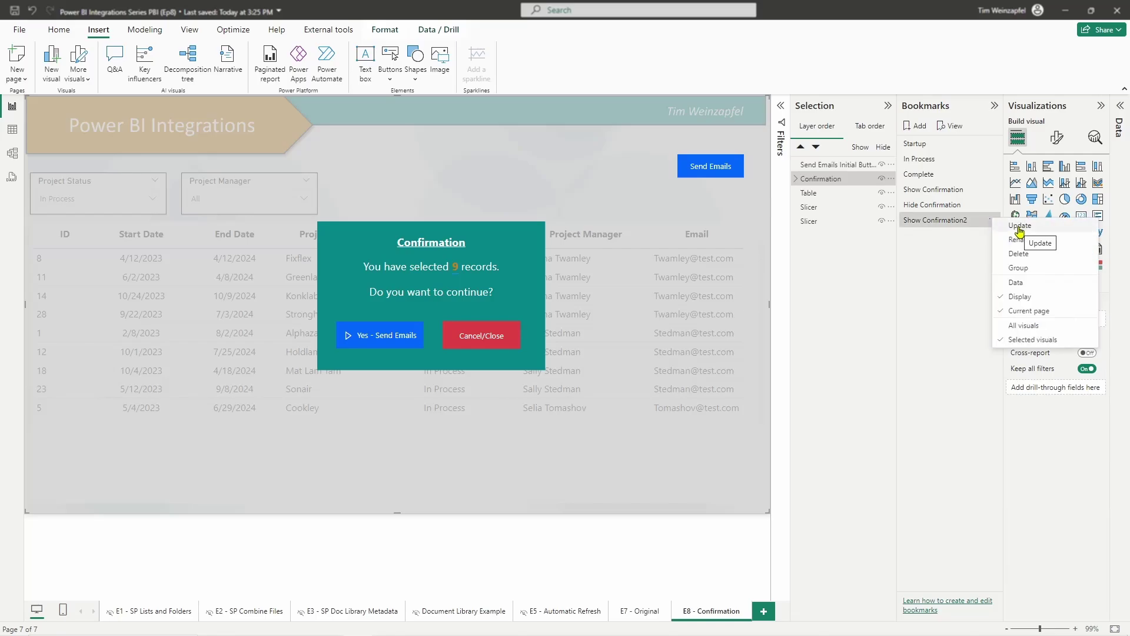
{"action": "left_click", "coordinate": [1018, 228]}
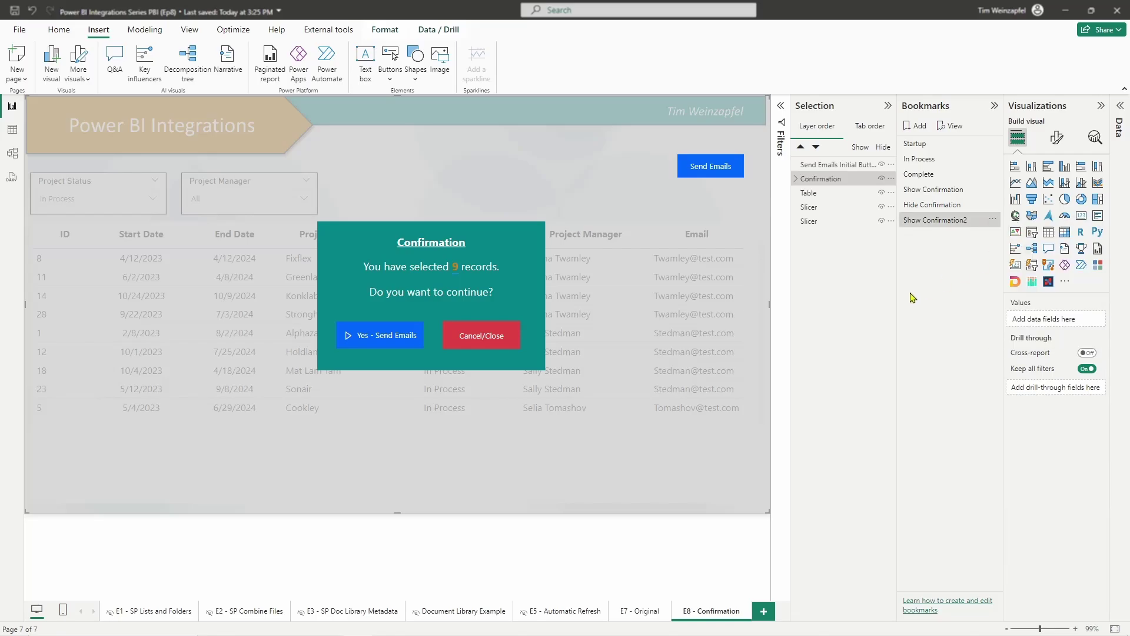
Step: Test the Hide Confirmation and Show Confirmation2 bookmarks, finishing with the pop-up hidden
{"action": "left_click", "coordinate": [938, 206]}
{"action": "left_click", "coordinate": [933, 221]}
{"action": "left_click", "coordinate": [932, 207]}
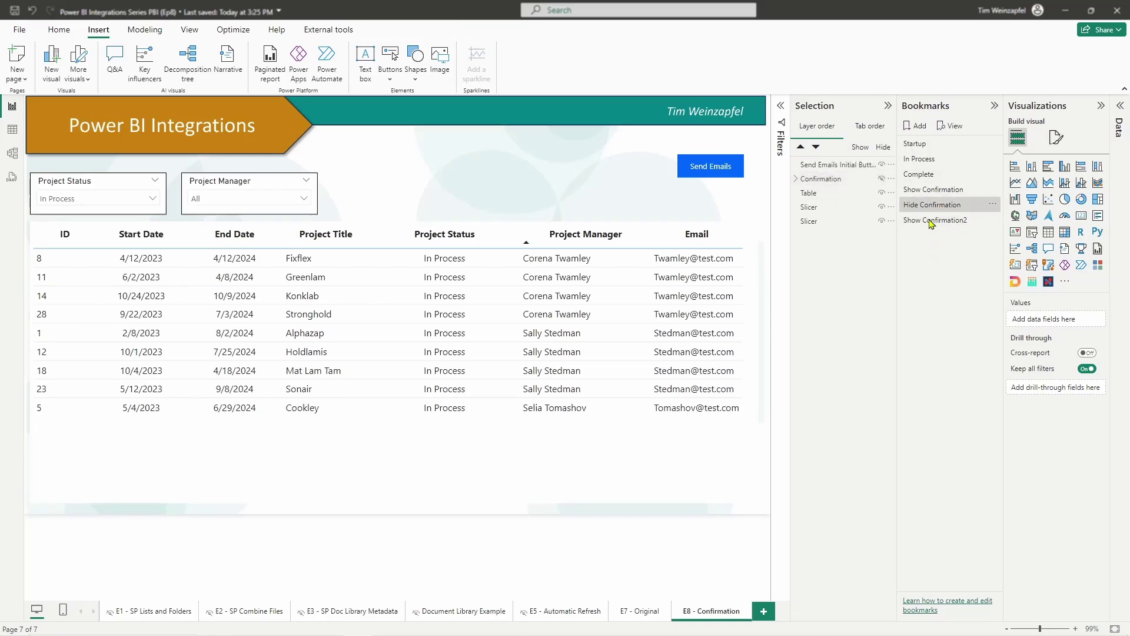
Step: Add a bookmark of the page with the pop-up hidden and name it Hide Confirmation2
{"action": "left_click", "coordinate": [910, 128]}
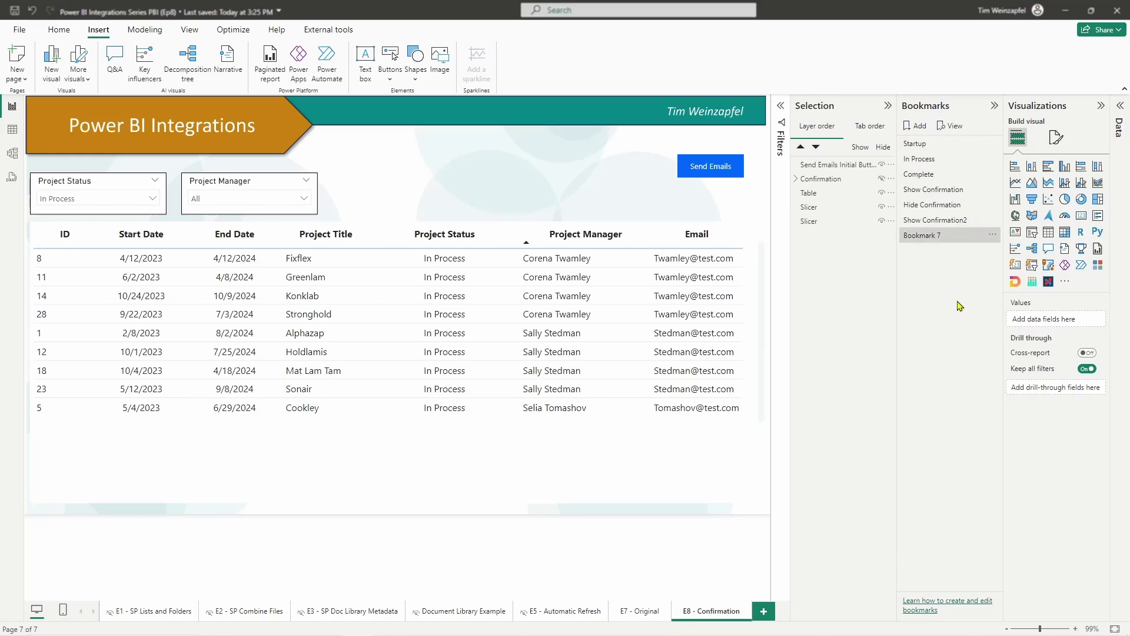
{"action": "double_click", "coordinate": [936, 237]}
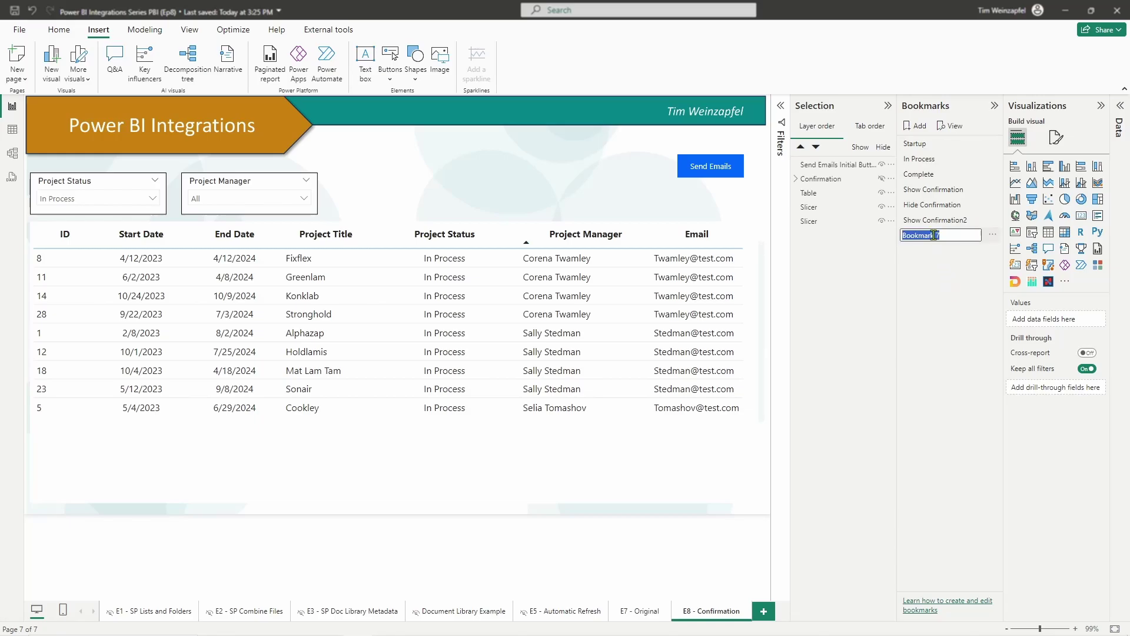
{"action": "type", "text": "Hide Confirmation2"}
{"action": "key", "text": "Return"}
Step: With the Confirmation group selected, limit Hide Confirmation2 to selected visuals, exclude Data from it, and update the bookmark
{"action": "left_click", "coordinate": [824, 184]}
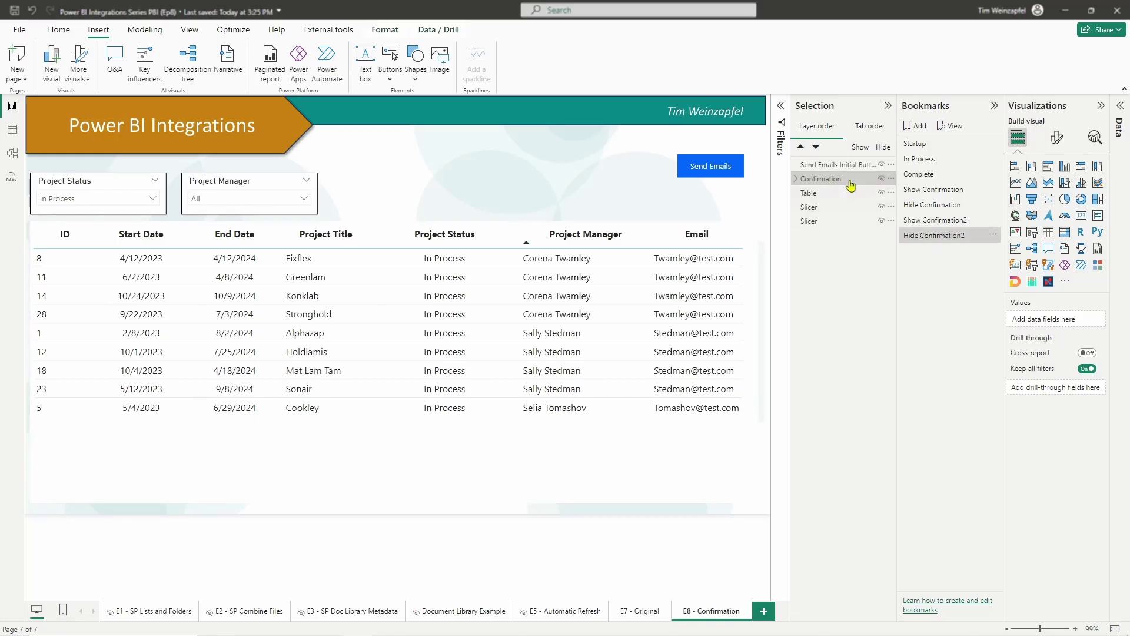
{"action": "left_click", "coordinate": [966, 238]}
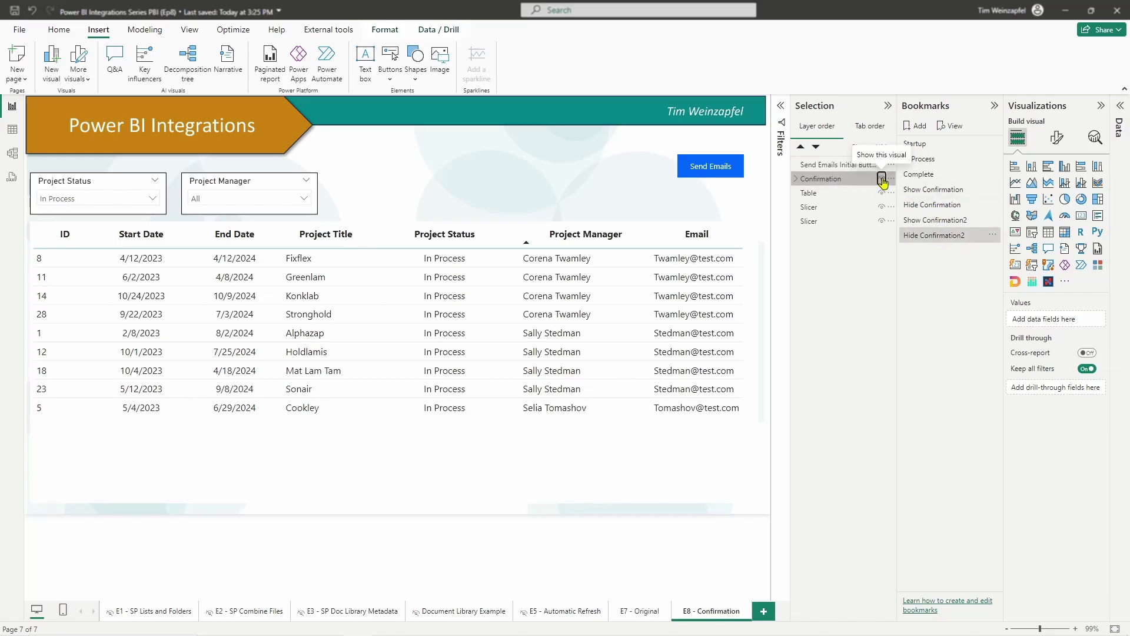
{"action": "double_click", "coordinate": [883, 184]}
{"action": "left_click", "coordinate": [835, 183]}
{"action": "left_click", "coordinate": [992, 235]}
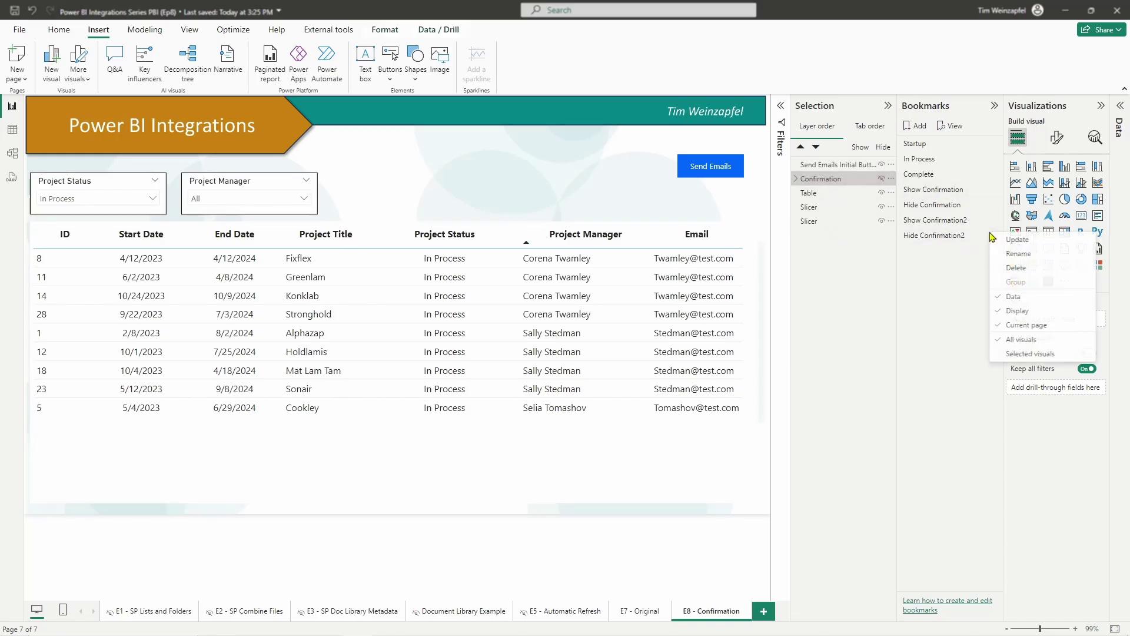
{"action": "left_click", "coordinate": [1060, 353]}
{"action": "left_click", "coordinate": [992, 235]}
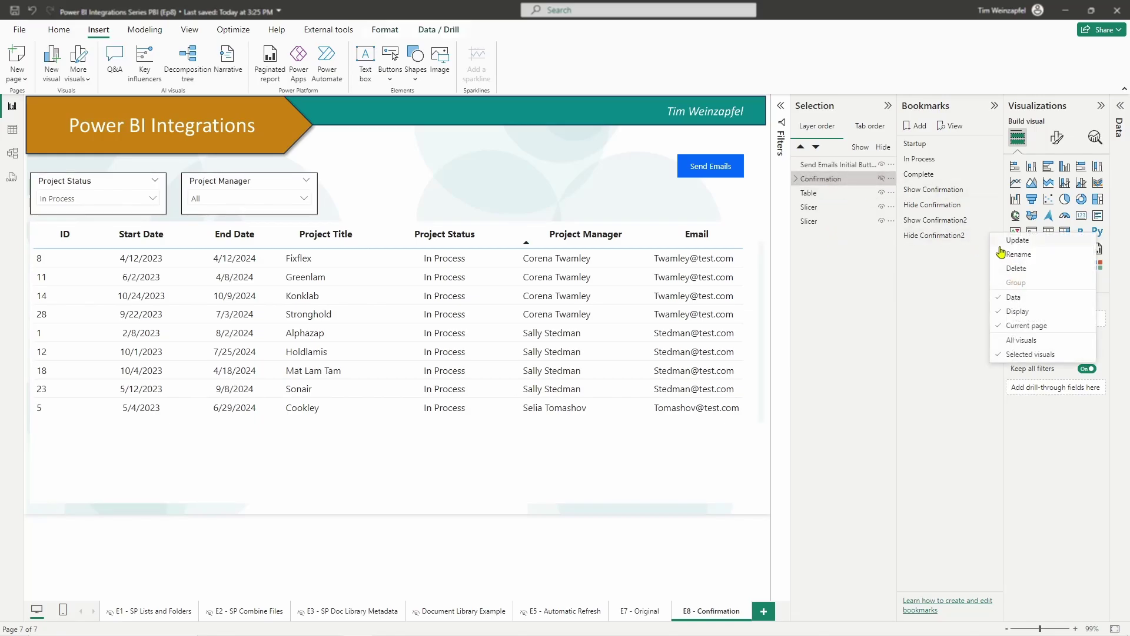
{"action": "left_click", "coordinate": [996, 309]}
{"action": "left_click", "coordinate": [993, 235]}
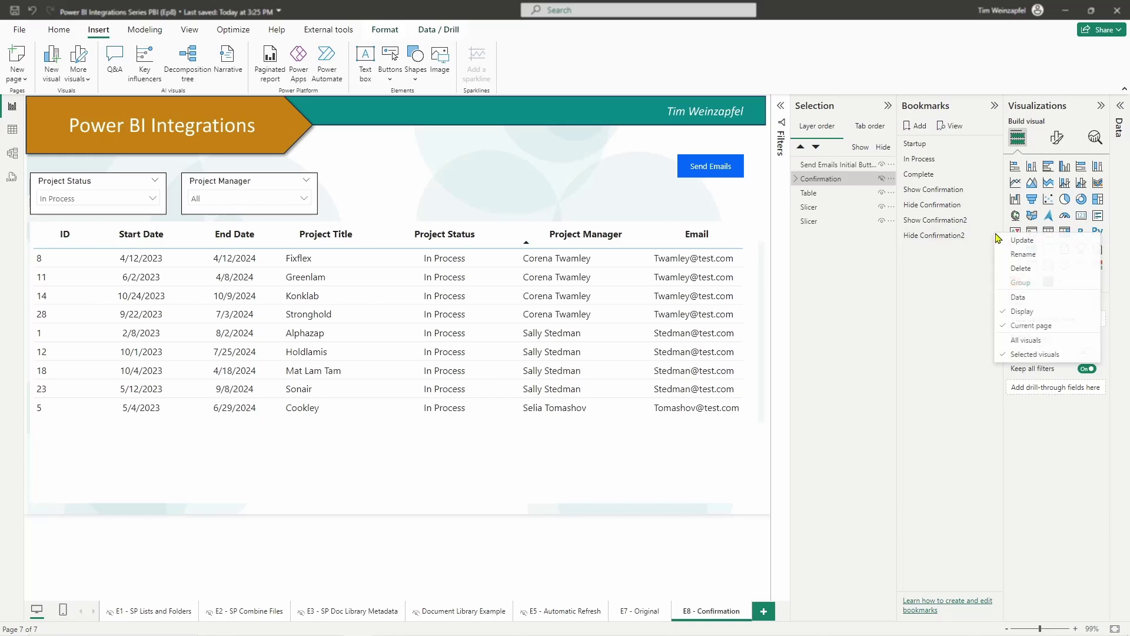
{"action": "left_click", "coordinate": [1027, 243]}
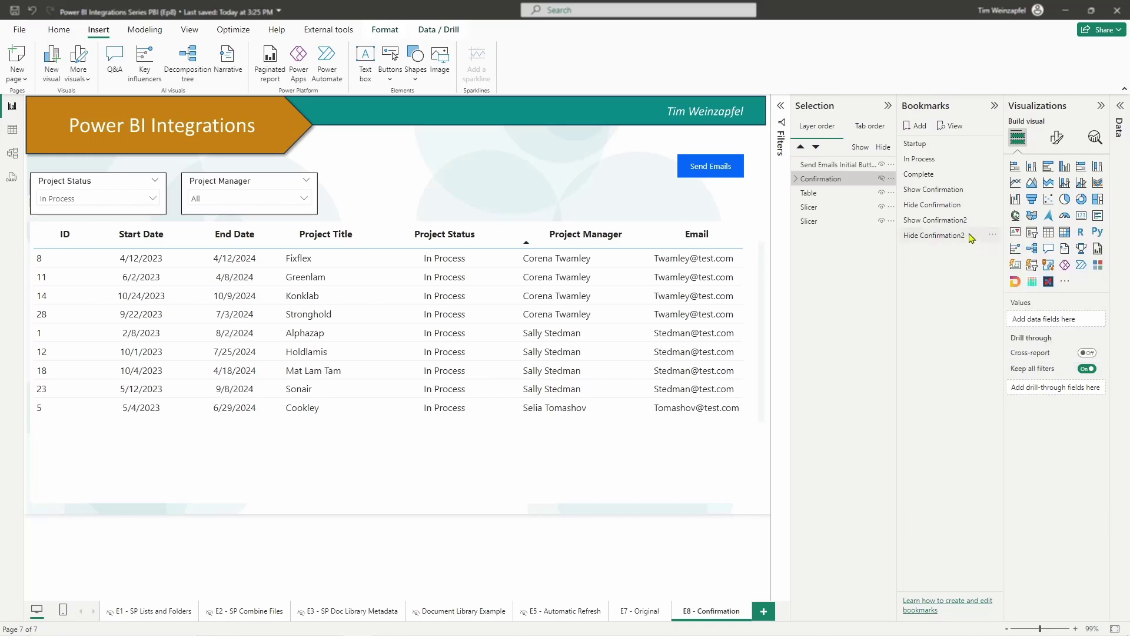
Step: Test the Show Confirmation2 and Hide Confirmation2 bookmarks, finishing with the pop-up shown
{"action": "left_click", "coordinate": [942, 219]}
{"action": "left_click", "coordinate": [945, 236]}
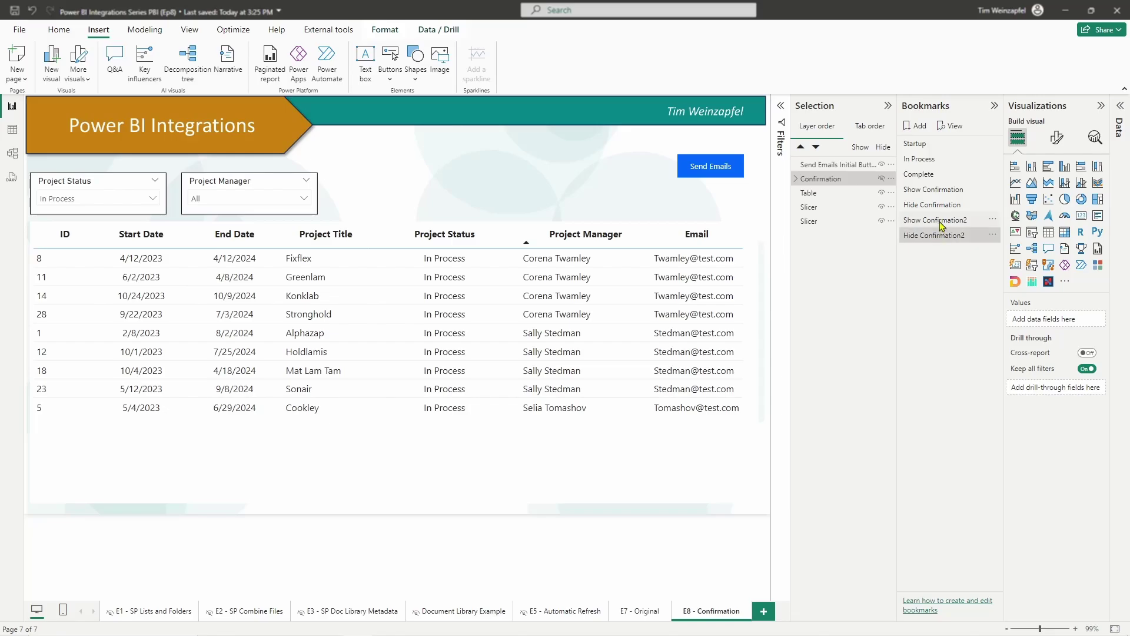
{"action": "left_click", "coordinate": [938, 226]}
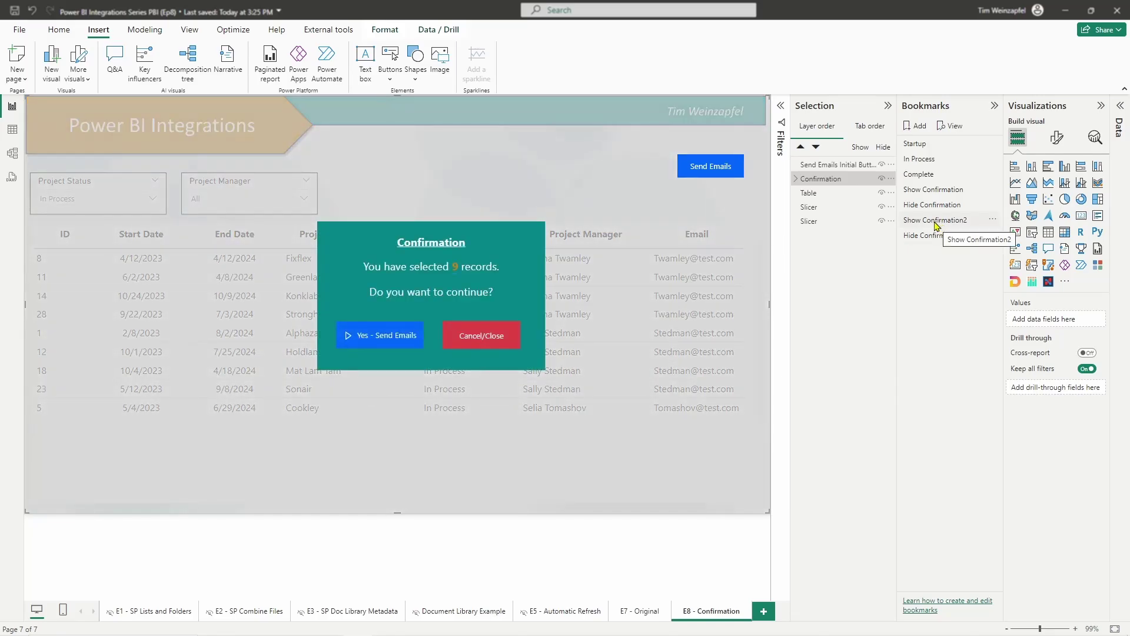
Step: Set the Cancel/Close button's action to type Bookmark with the Hide Confirmation bookmark, and test that button to close the pop-up
{"action": "left_click", "coordinate": [477, 334]}
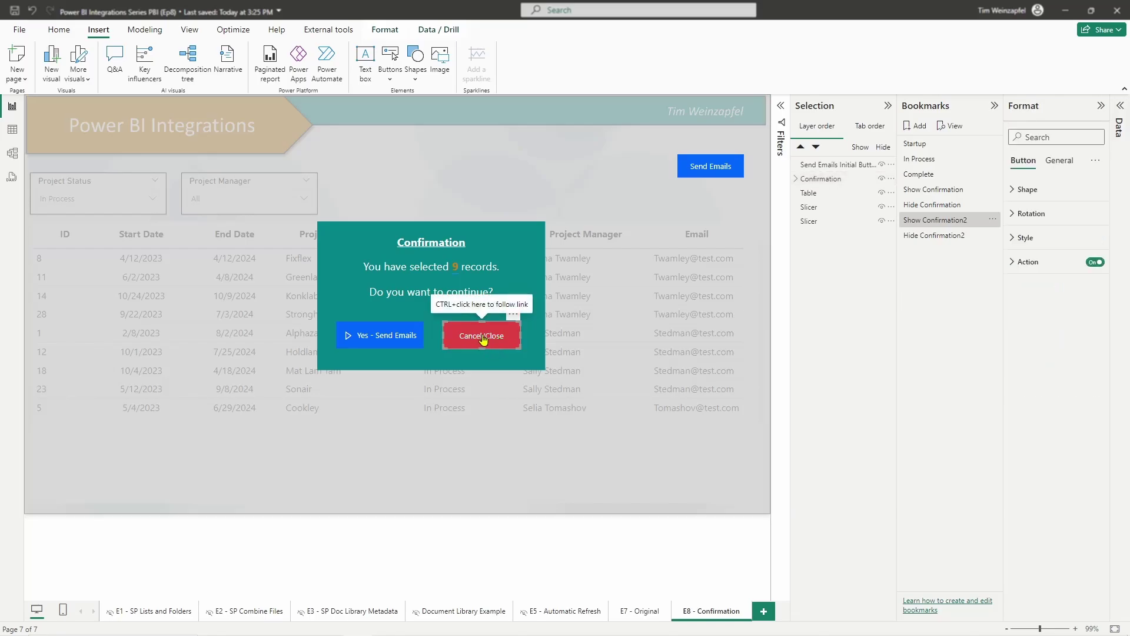
{"action": "left_click", "coordinate": [1024, 261]}
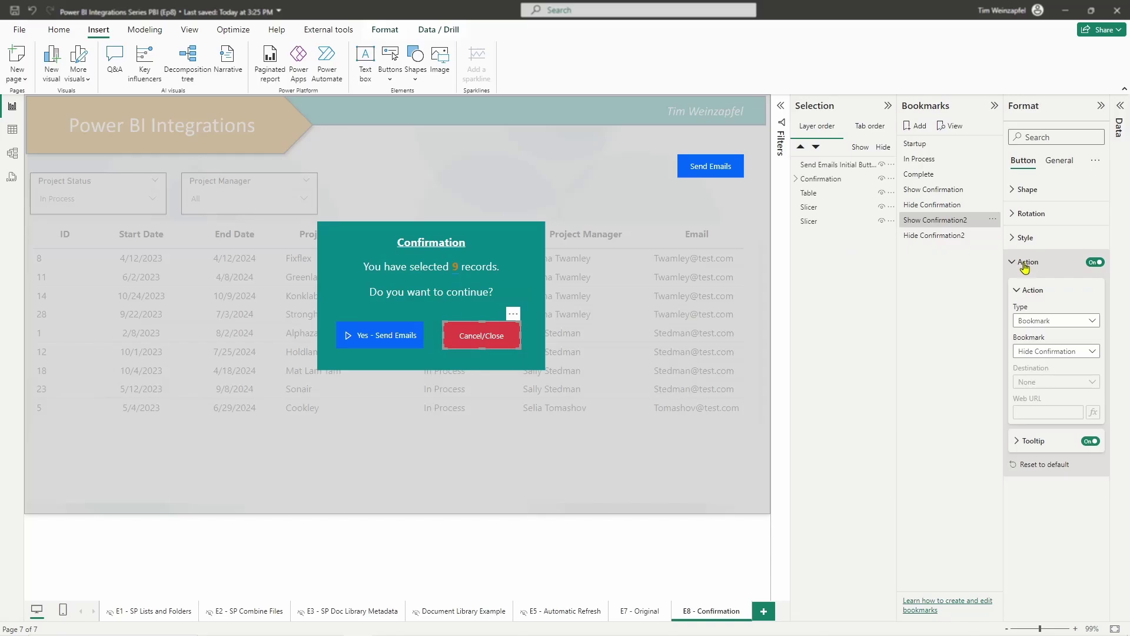
{"action": "left_click", "coordinate": [1039, 322]}
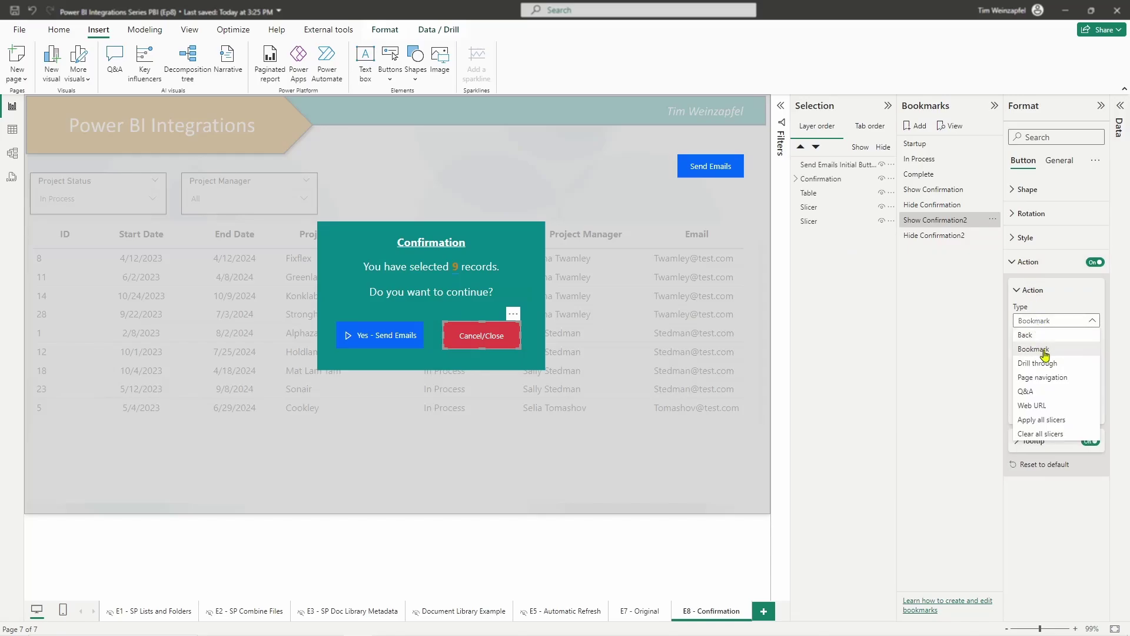
{"action": "left_click", "coordinate": [1039, 349]}
{"action": "left_click", "coordinate": [1046, 353]}
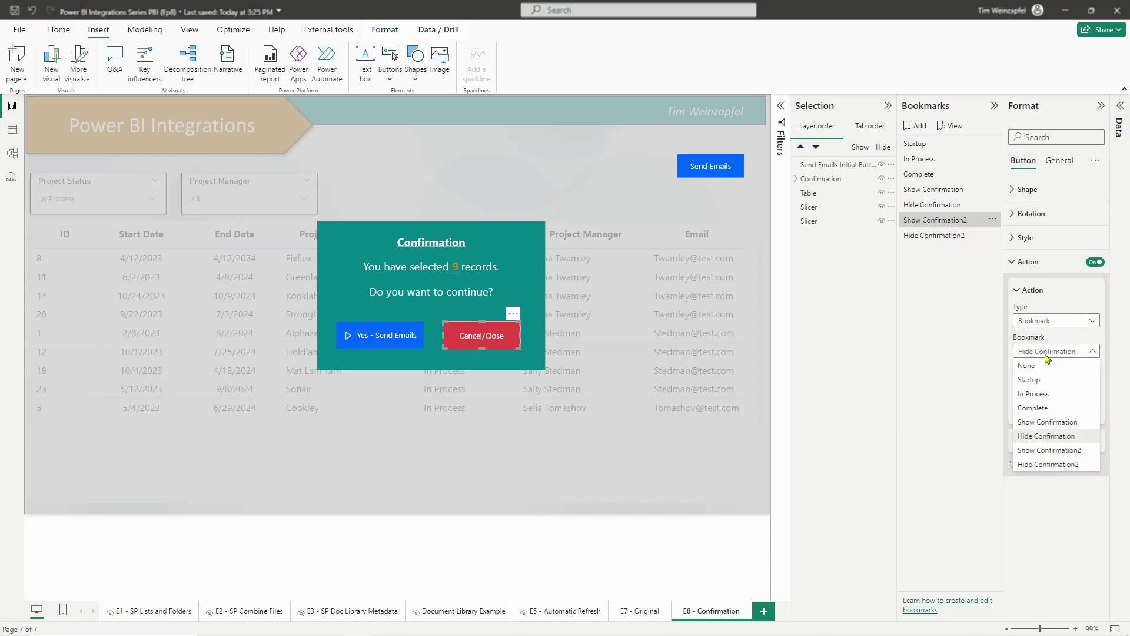
{"action": "left_click", "coordinate": [1043, 438]}
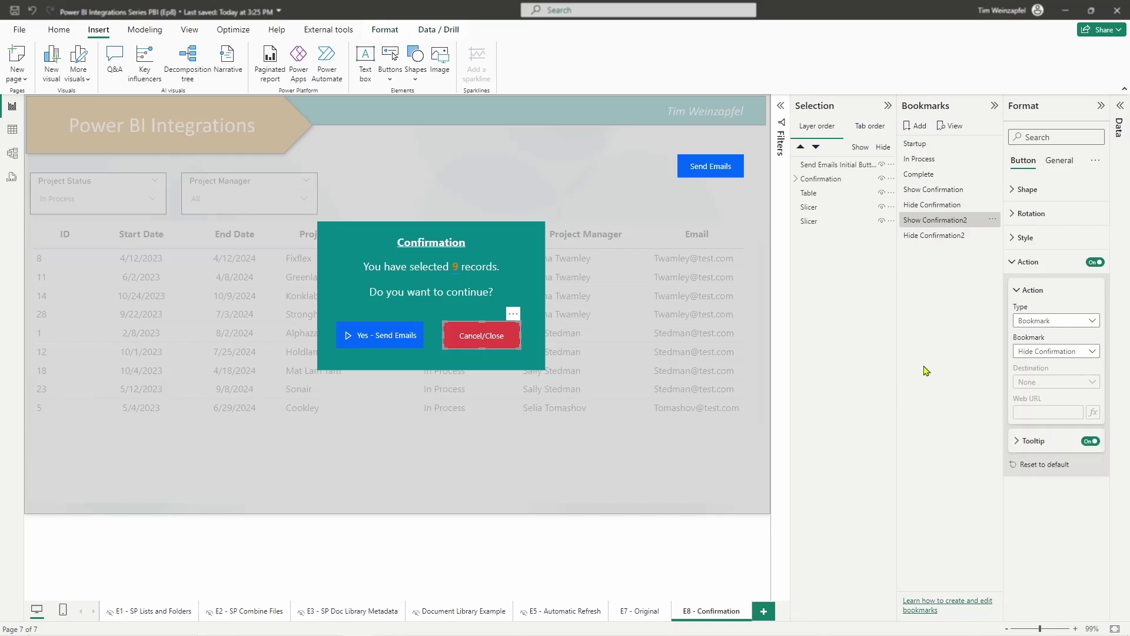
{"action": "left_click", "coordinate": [498, 343], "text": "ctrl"}
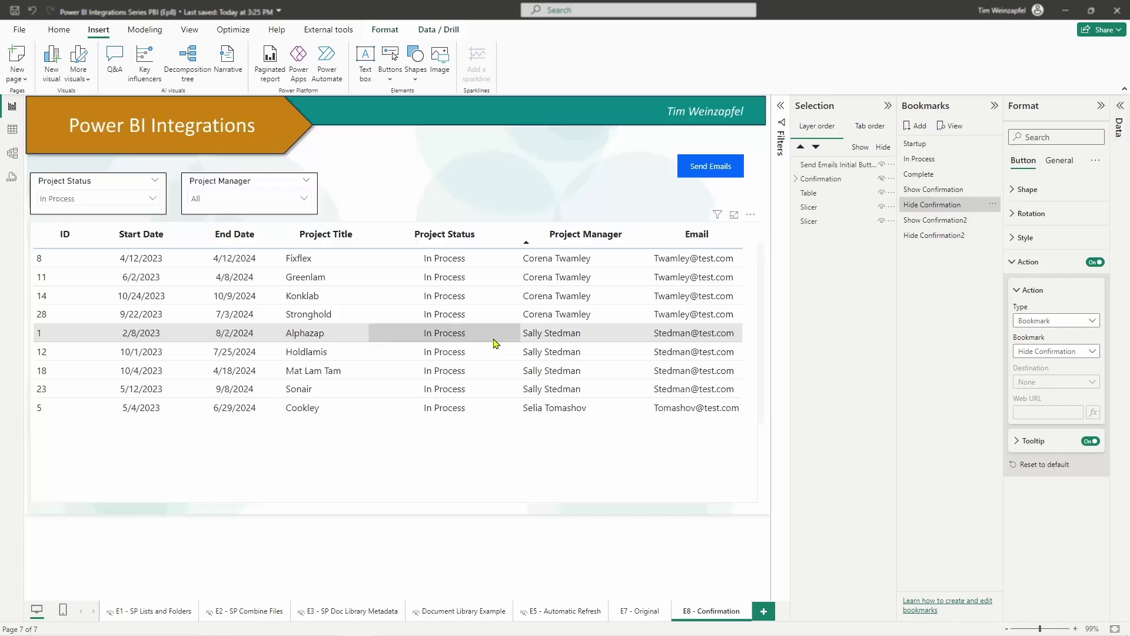
Step: Check the Send Emails button's bookmark action, and test opening the pop-up with the Show Confirmation bookmark and closing it with Cancel/Close
{"action": "left_click", "coordinate": [707, 169]}
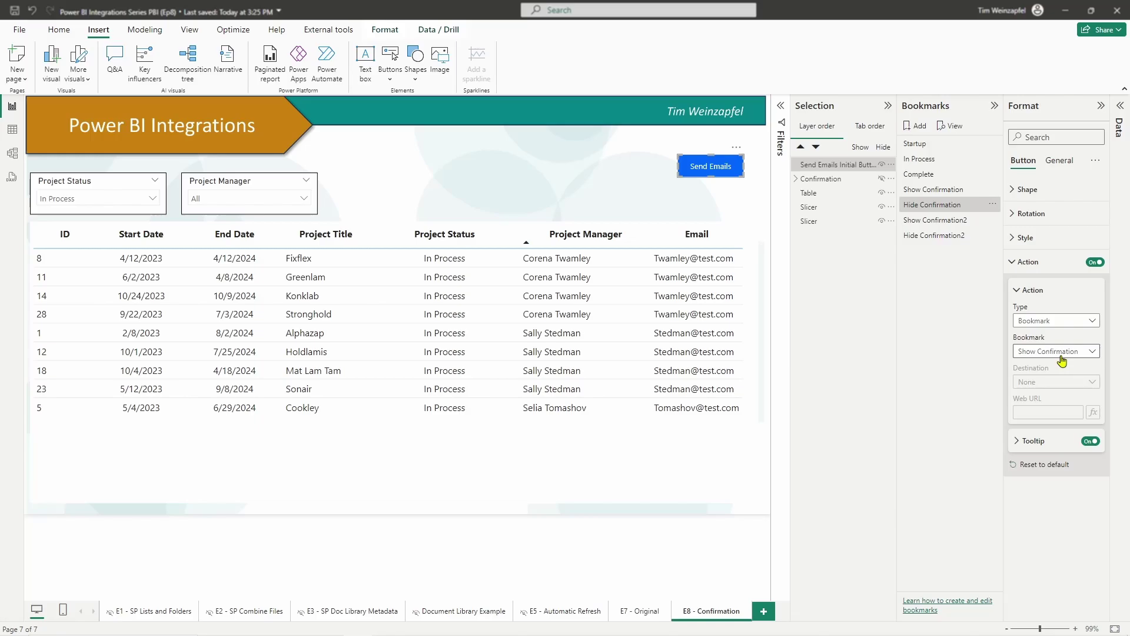
{"action": "left_click", "coordinate": [577, 176]}
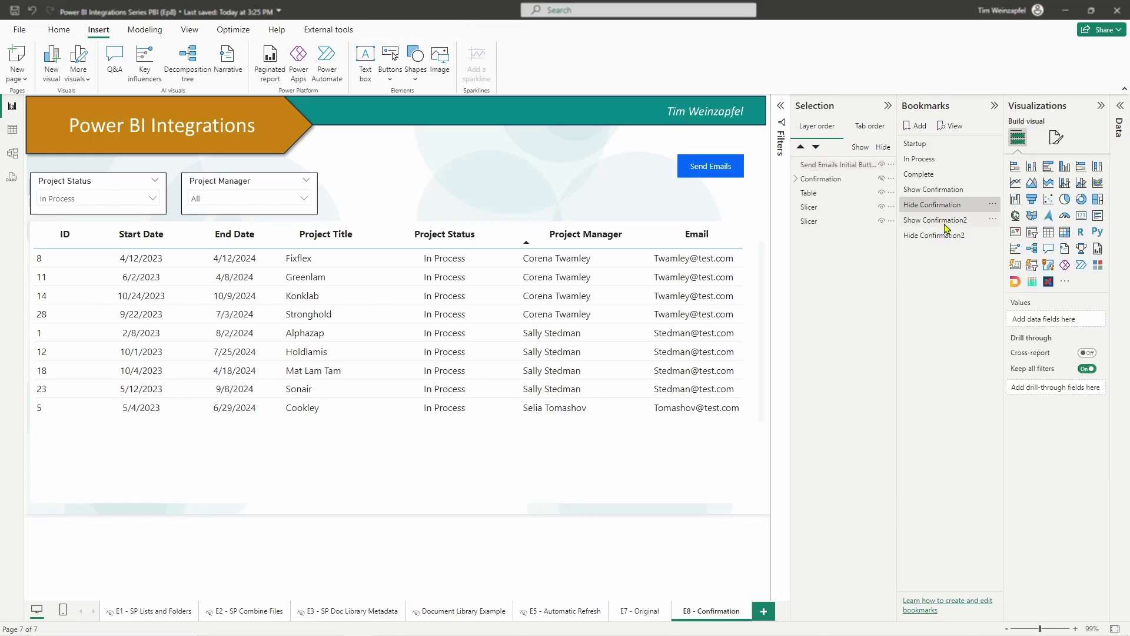
{"action": "left_click", "coordinate": [926, 190]}
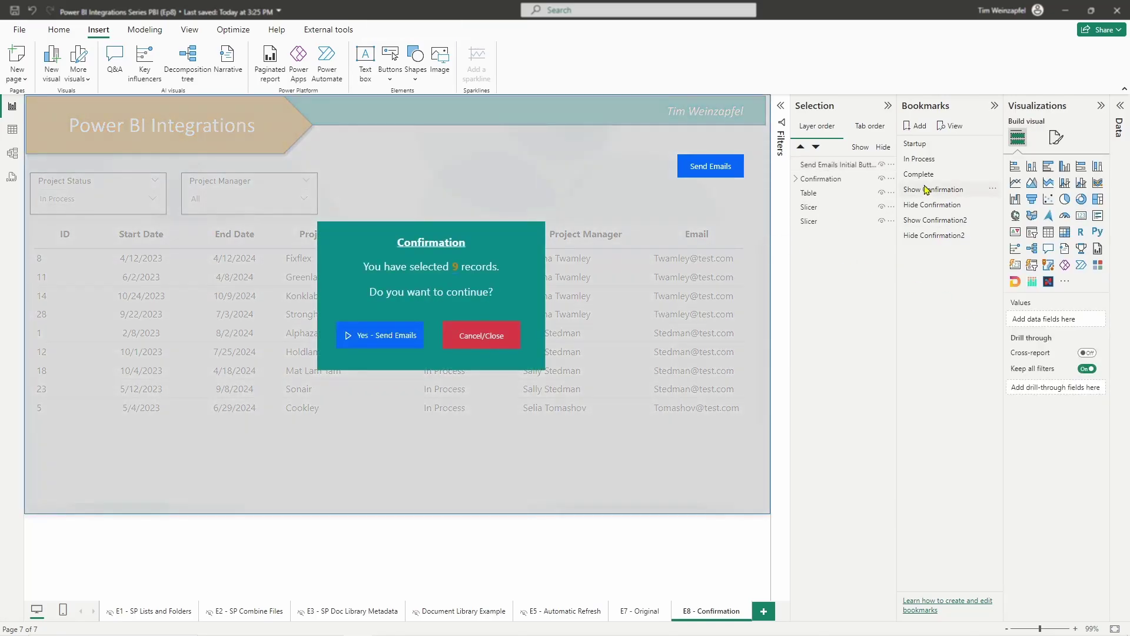
{"action": "left_click", "coordinate": [482, 340], "text": "ctrl"}
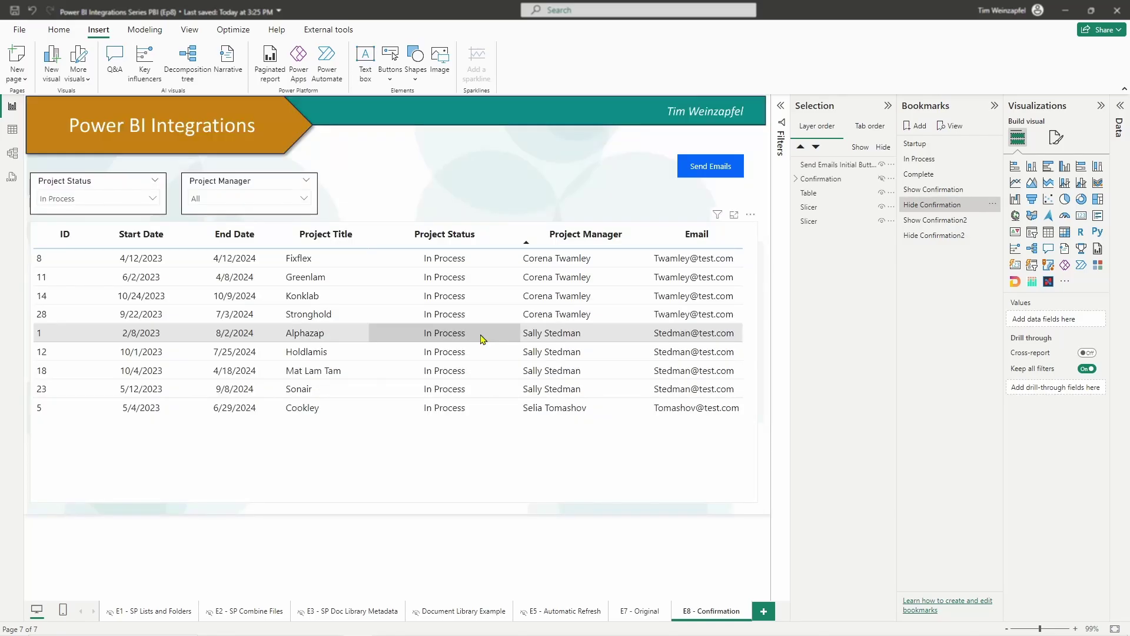